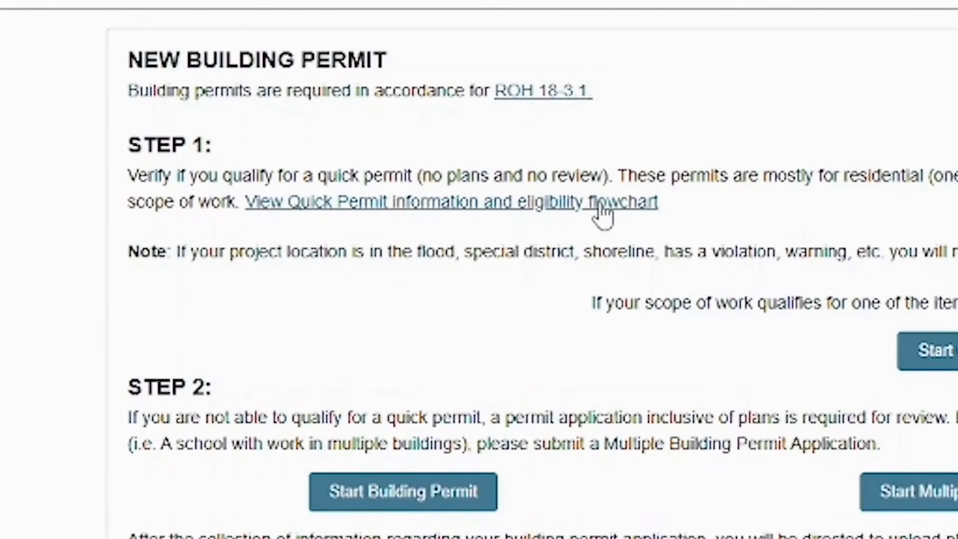
Open the Quick Permit information page and examine the flowchart that decides eligibility for an instant online permit
click(596, 202)
scroll(479, 303, down, 1)
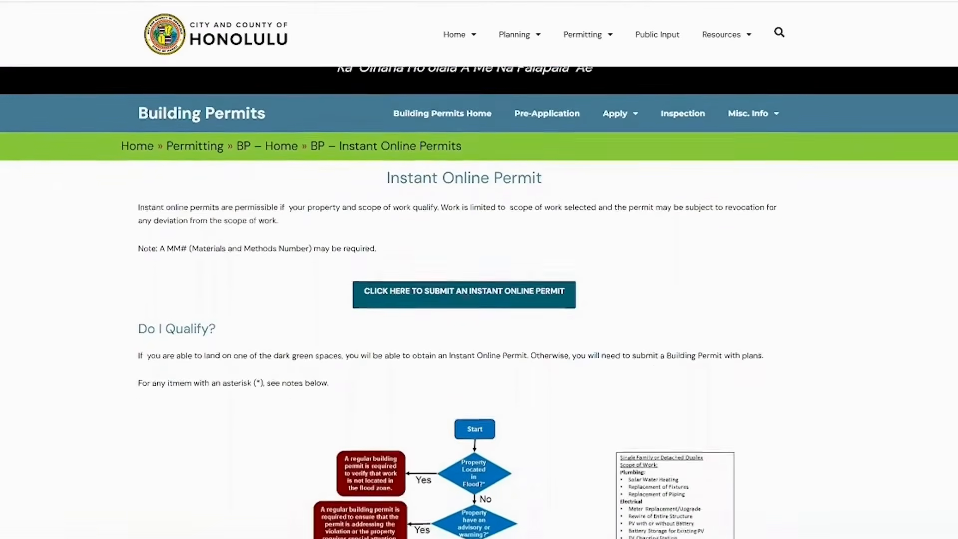
scroll(479, 320, down, 1)
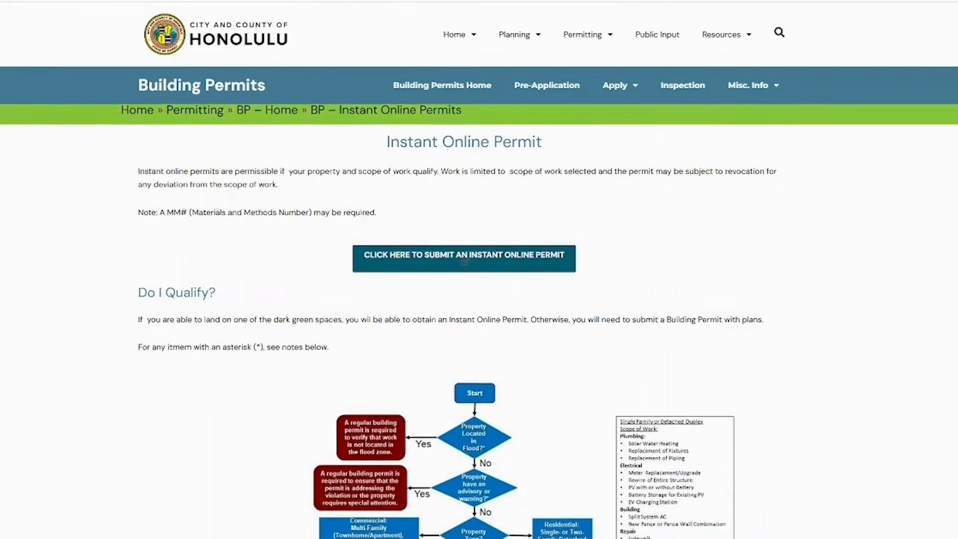
scroll(479, 319, down, 2)
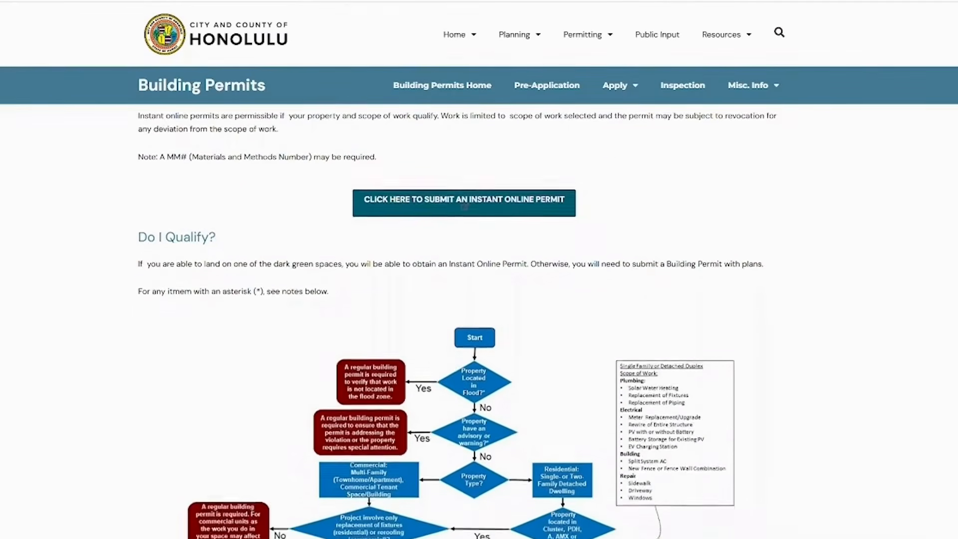
scroll(479, 319, down, 1)
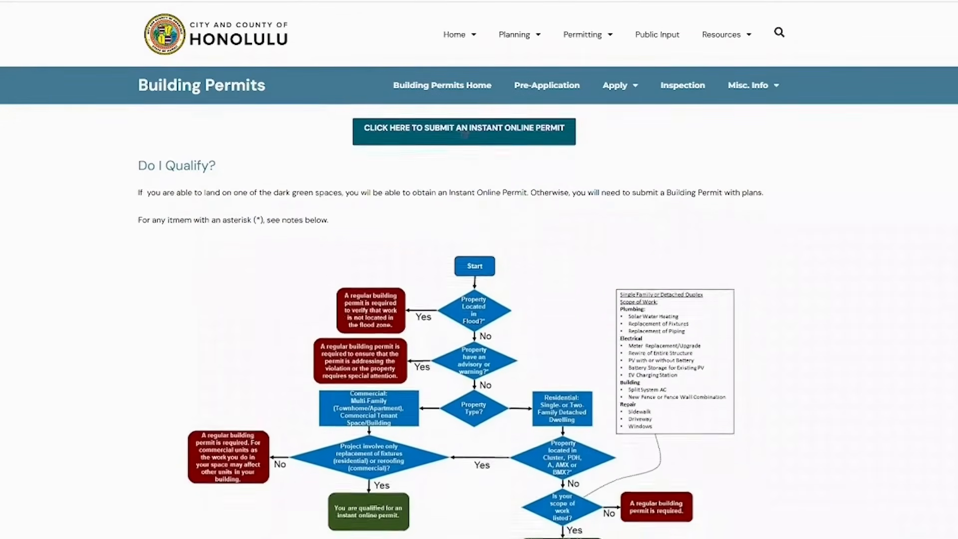
scroll(479, 320, down, 2)
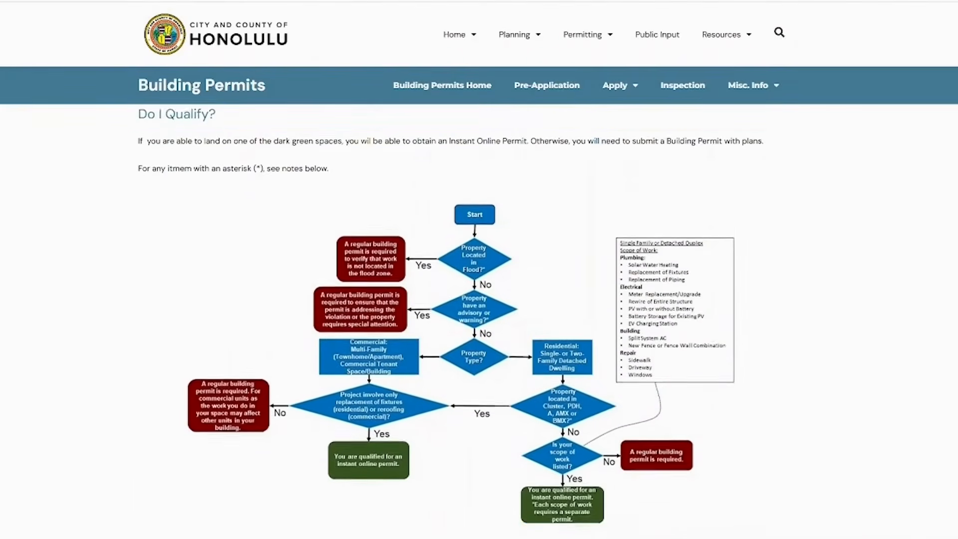
scroll(479, 319, down, 1)
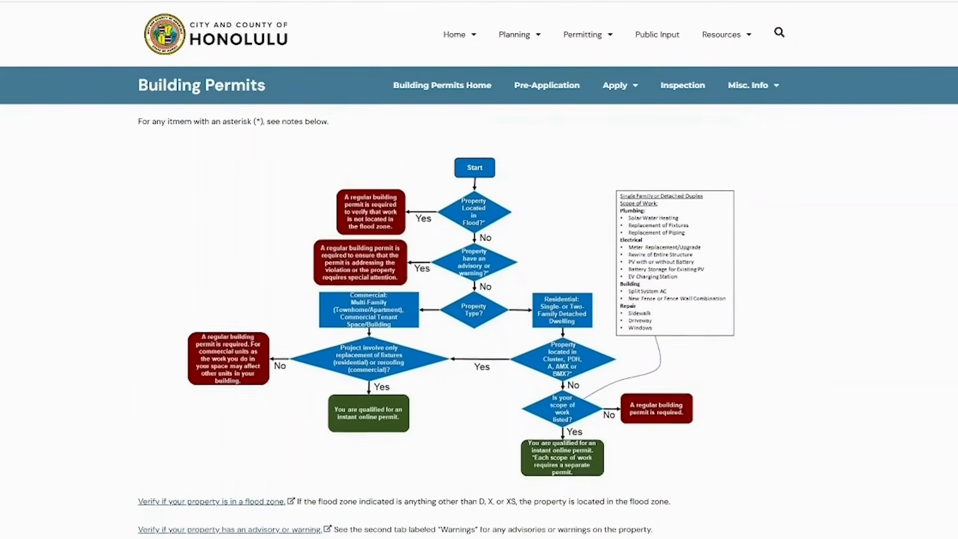
scroll(479, 319, down, 1)
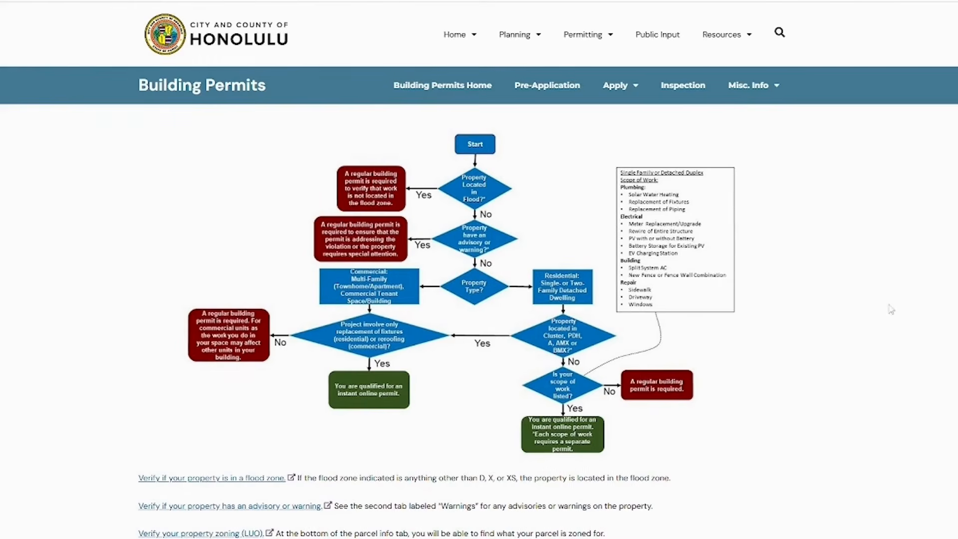
Return to the permit application page, open the Building Plans Format Checklist, and start a new building permit application
click(61, 1)
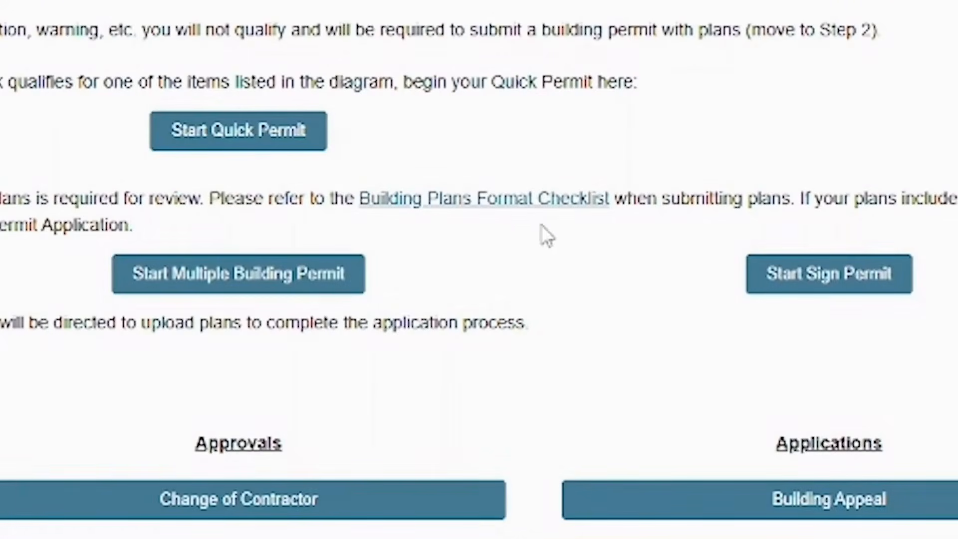
click(534, 207)
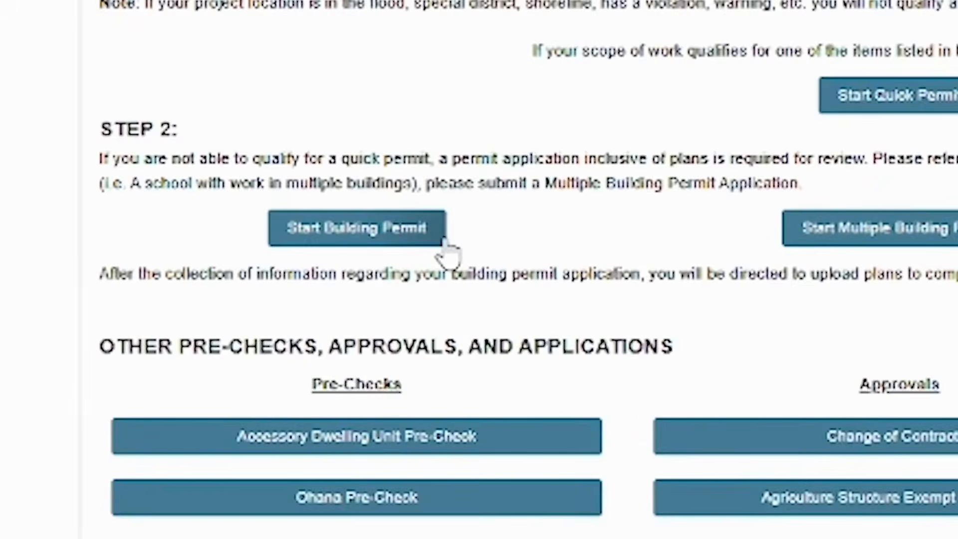
click(444, 240)
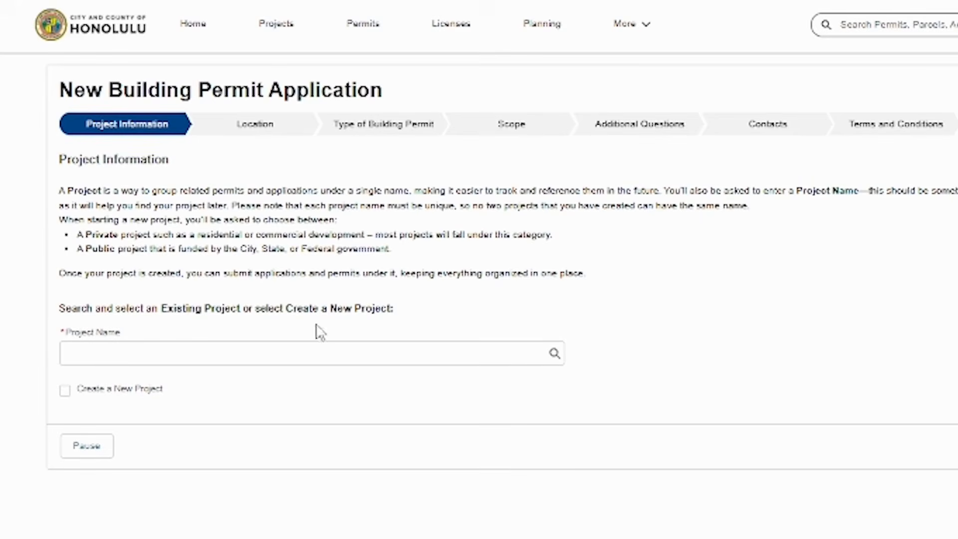
Create a new project named Test 8 for the application and classify it as Private
click(150, 348)
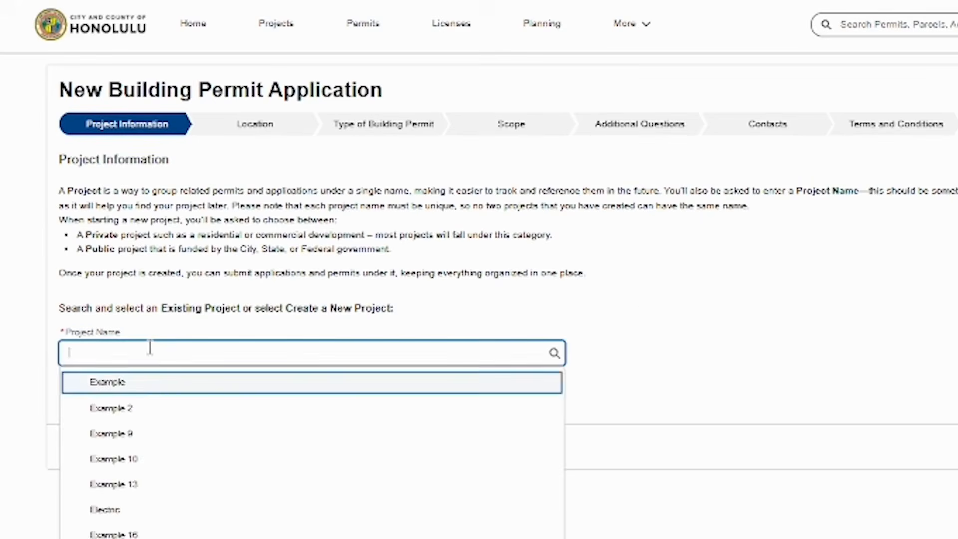
click(150, 382)
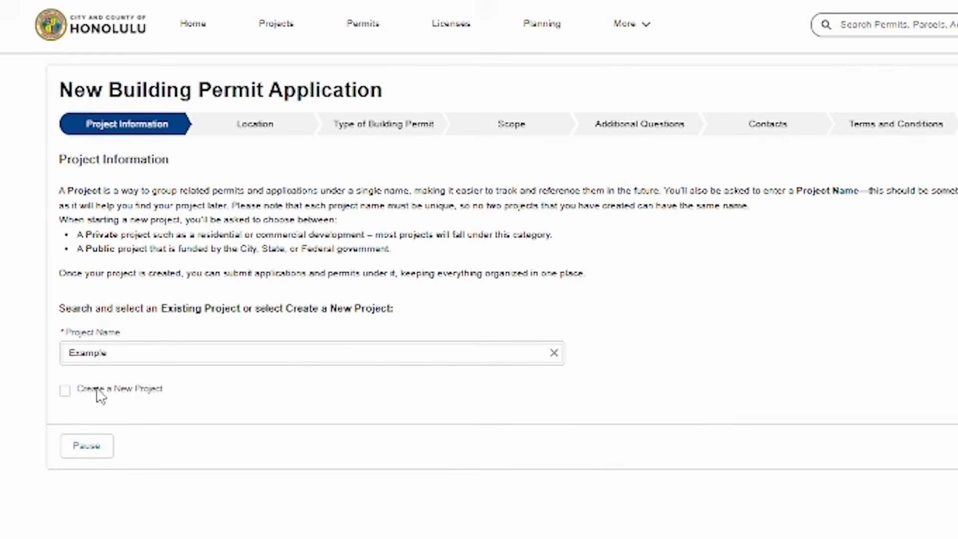
click(63, 397)
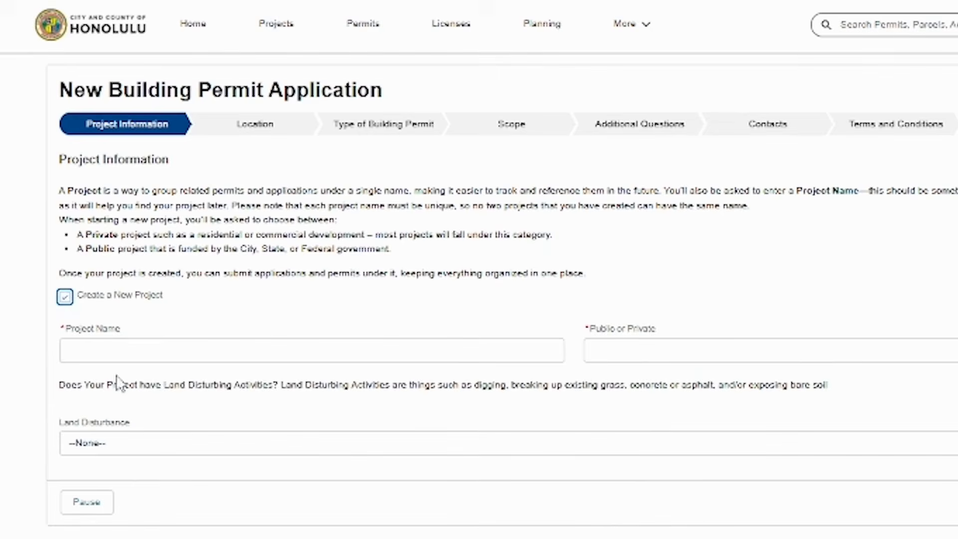
click(153, 353)
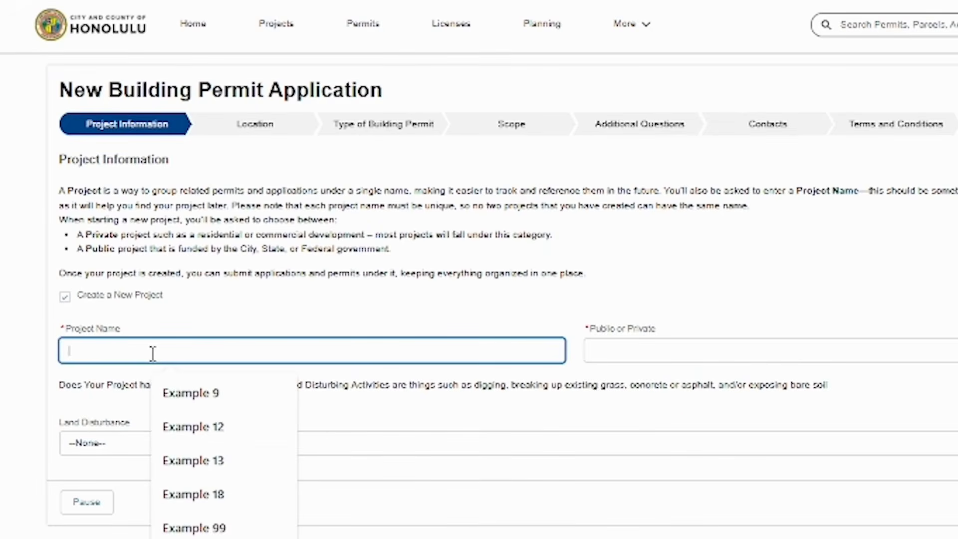
text(Test 8)
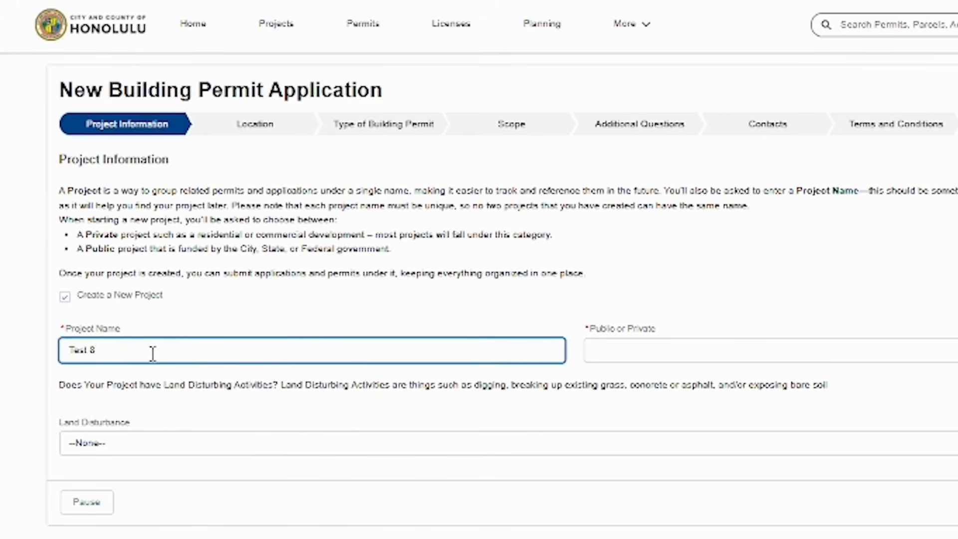
click(705, 355)
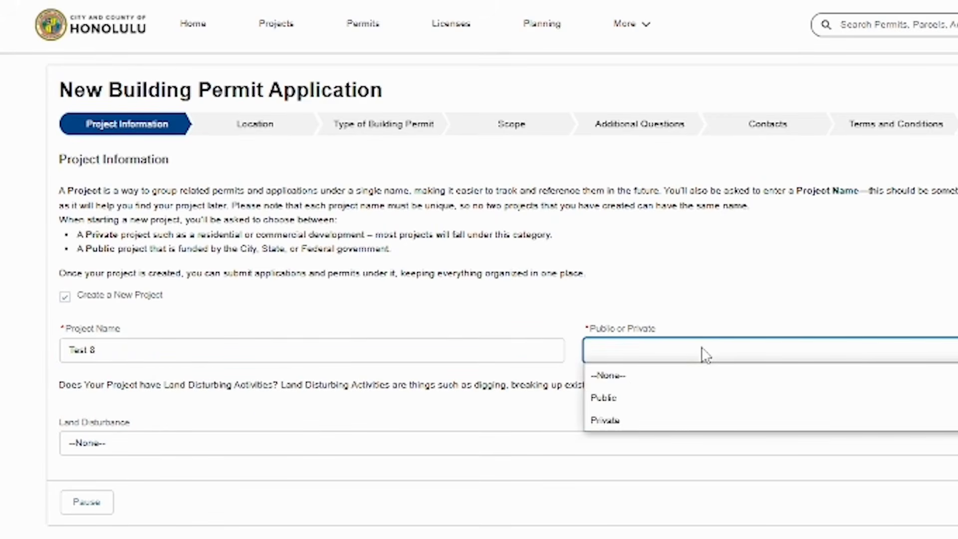
click(691, 423)
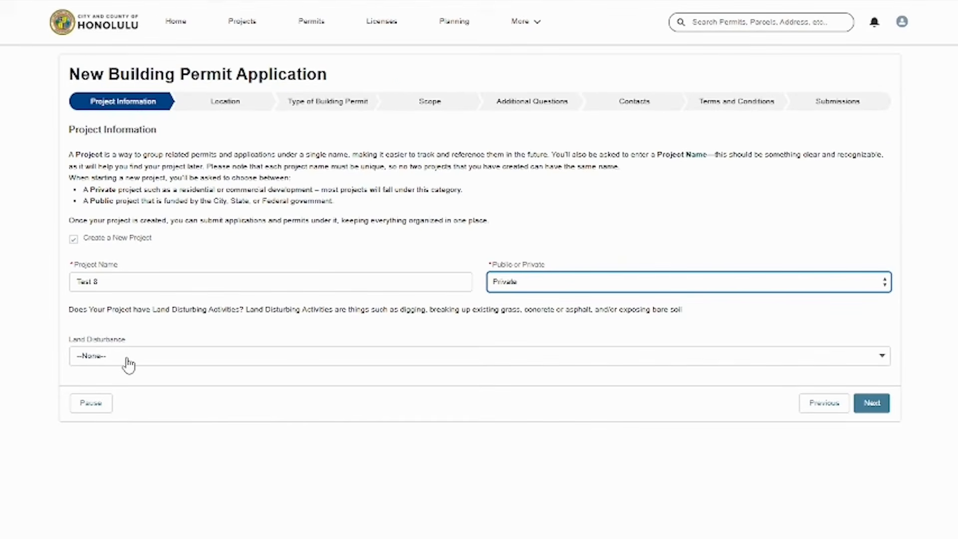
Set Land Disturbance to No after previewing the reference items for Yes, and proceed to the location section
click(127, 360)
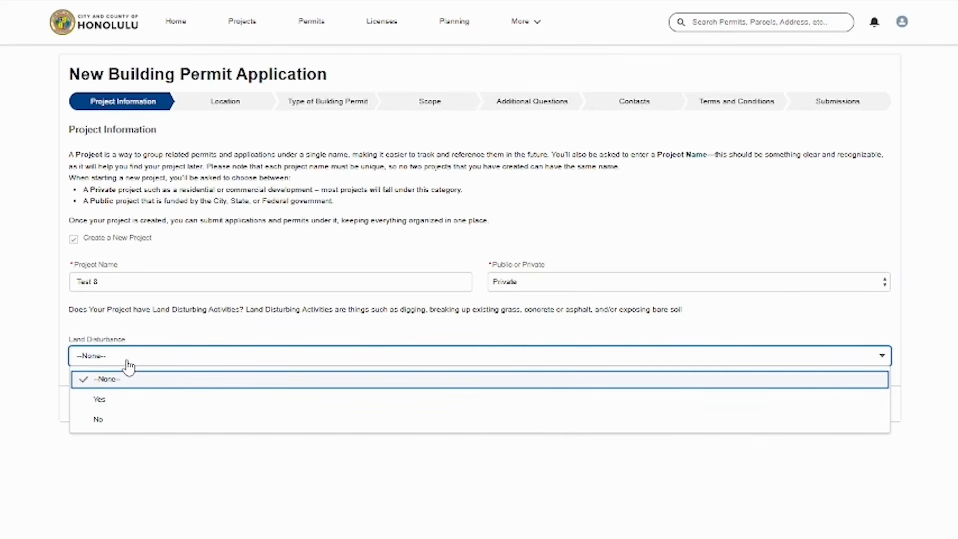
click(129, 400)
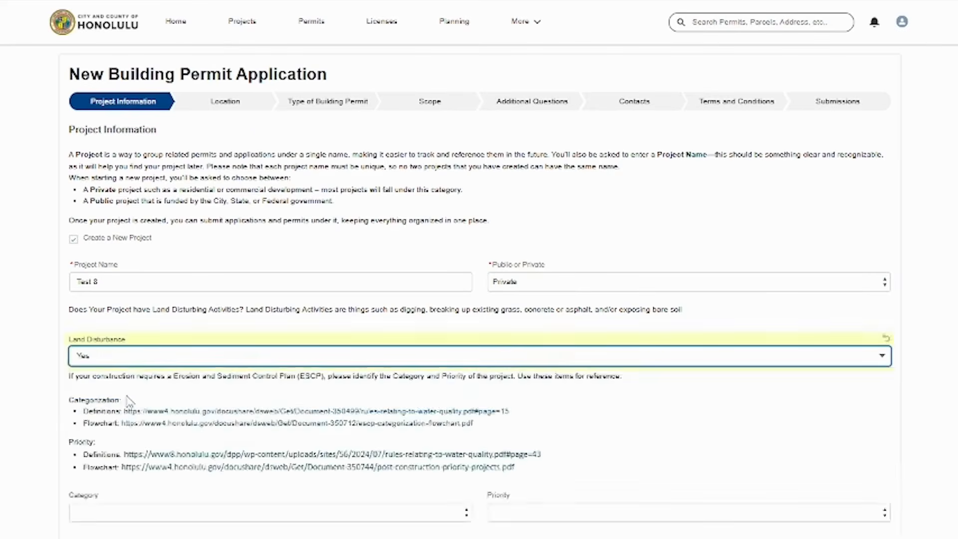
scroll(128, 401, down, 4)
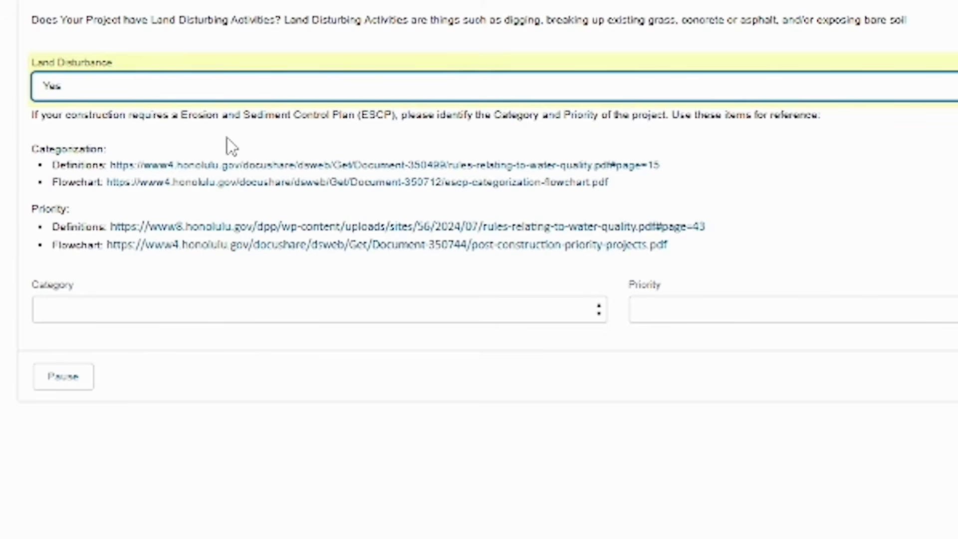
click(221, 168)
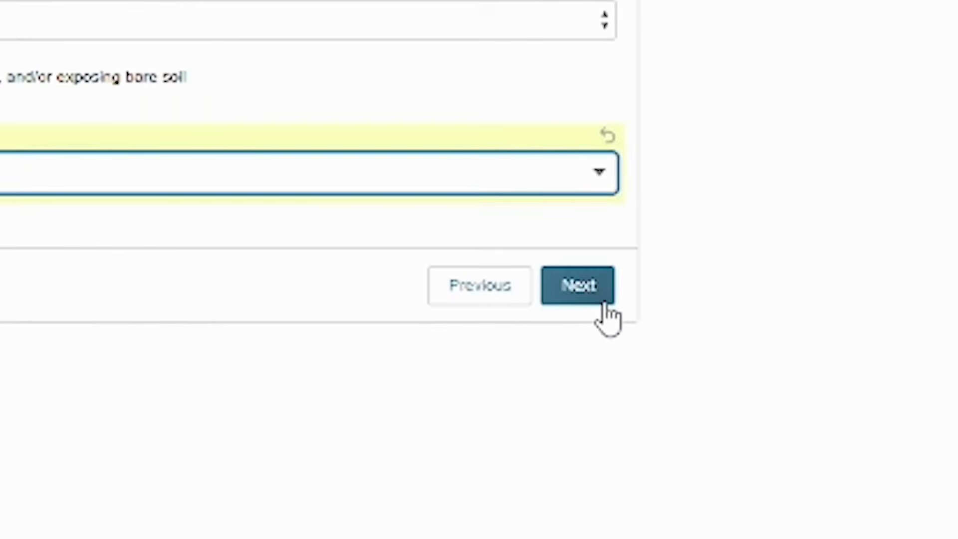
click(579, 286)
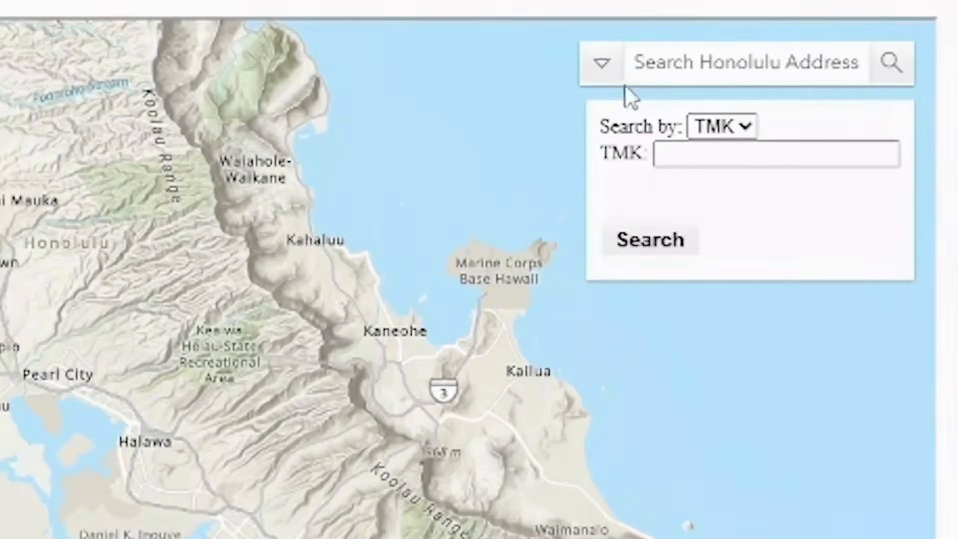
Search the location map for the project's street address and zoom to the search result
click(654, 66)
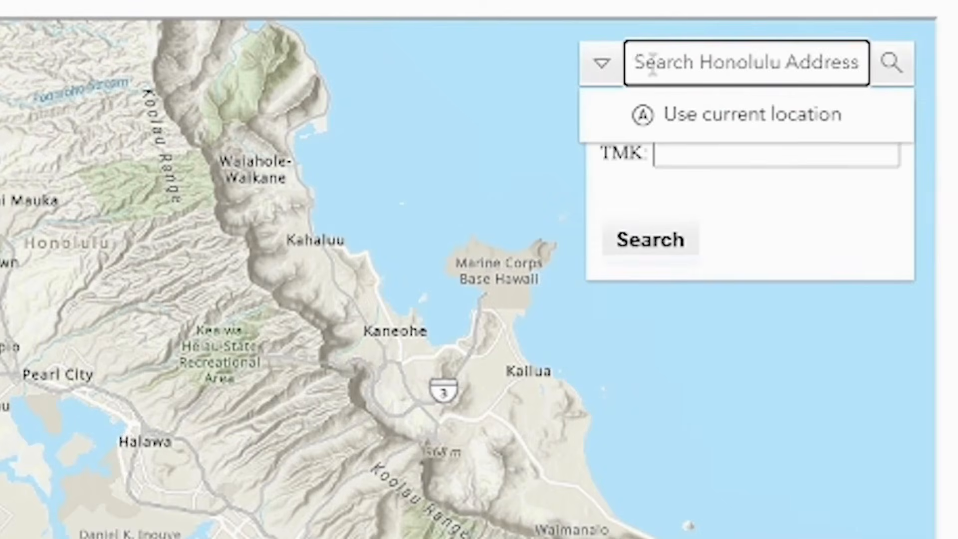
text(650 S King St)
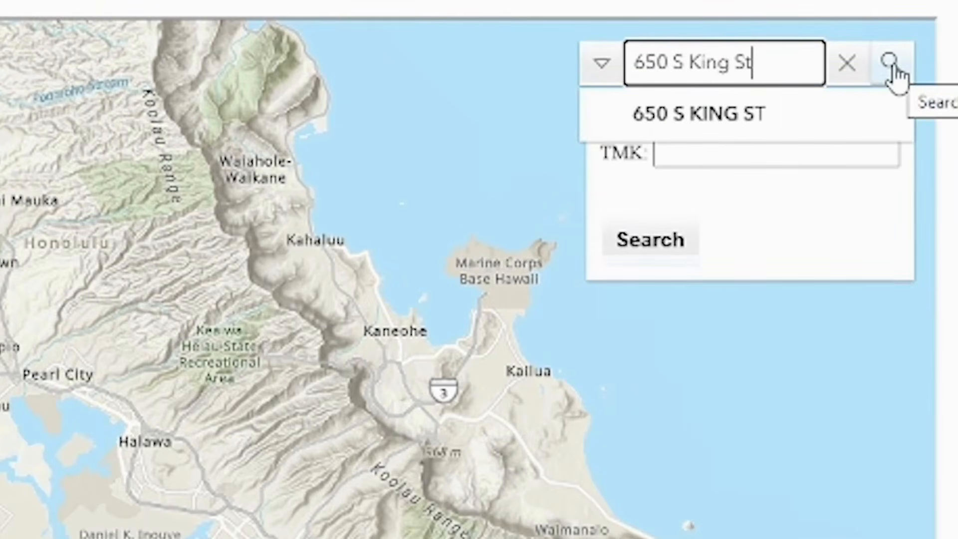
click(892, 63)
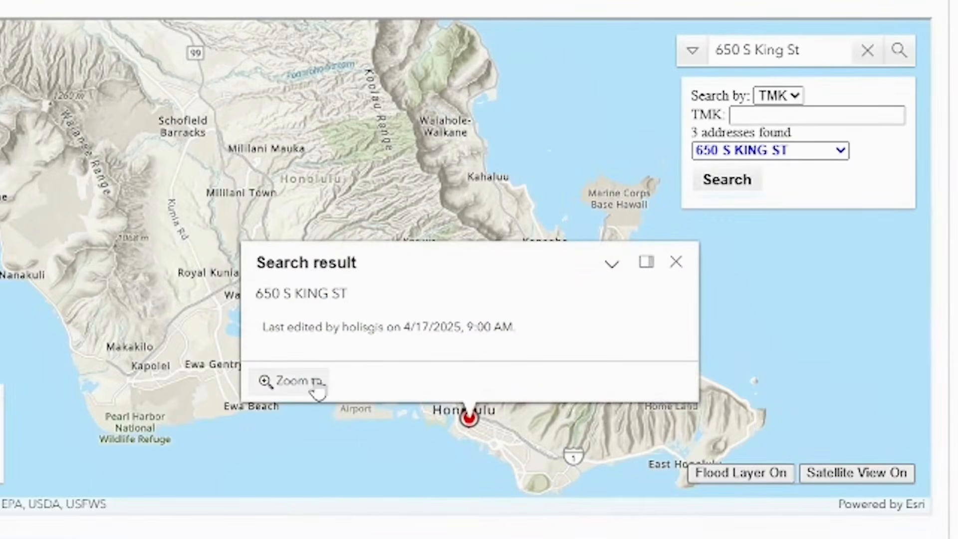
click(299, 381)
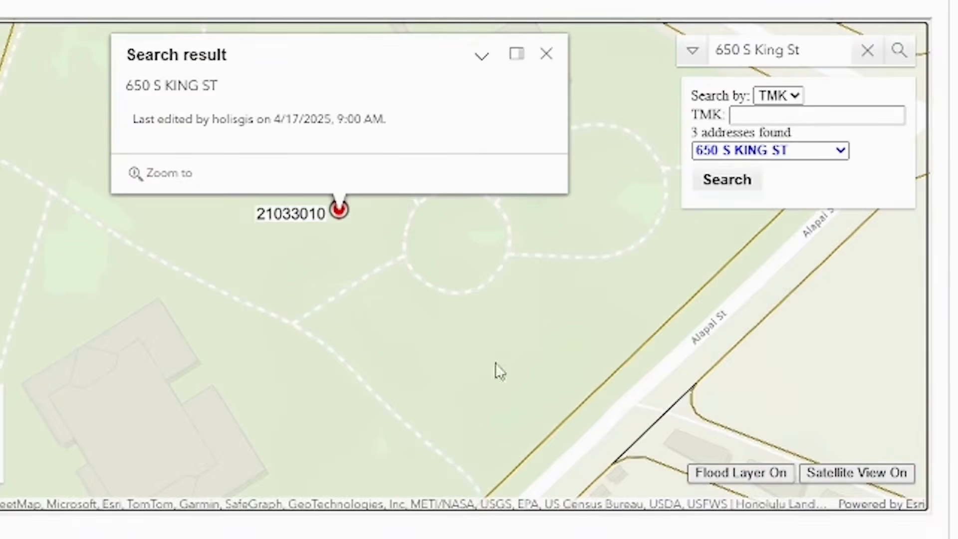
Turn on the flood layer to examine flood zones around the address, and switch on the satellite view
click(757, 479)
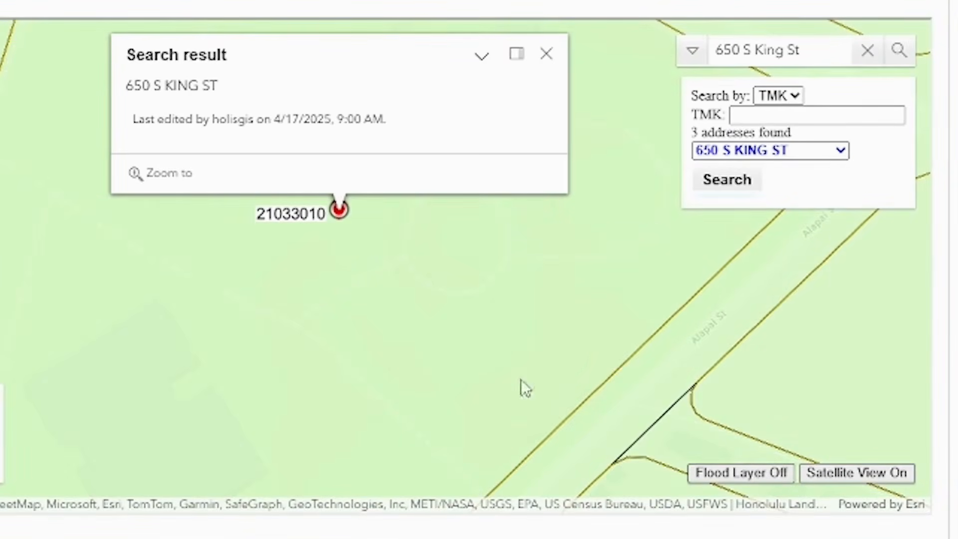
scroll(398, 306, down, 2)
scroll(394, 310, down, 3)
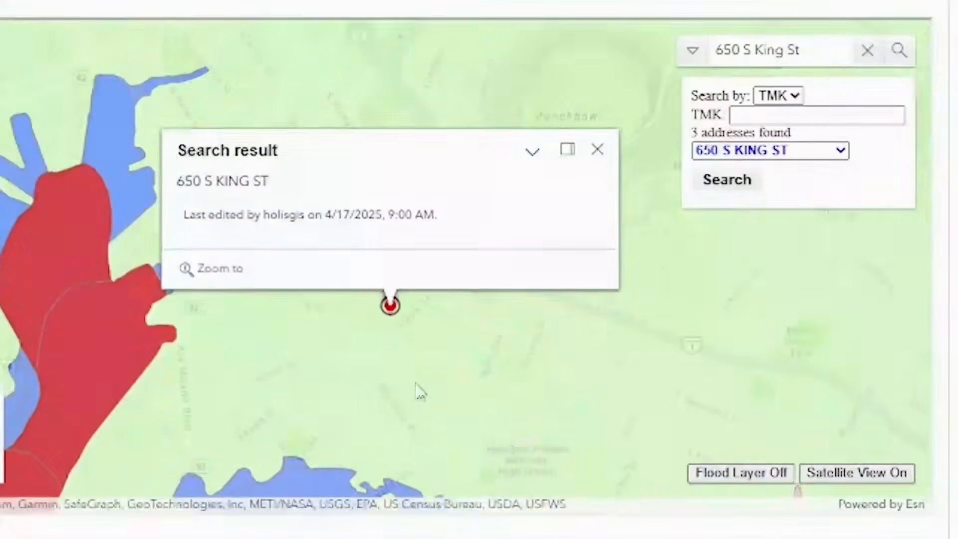
mouse_move(419, 372)
mouse_down()
mouse_move(427, 338)
mouse_move(460, 327)
mouse_up()
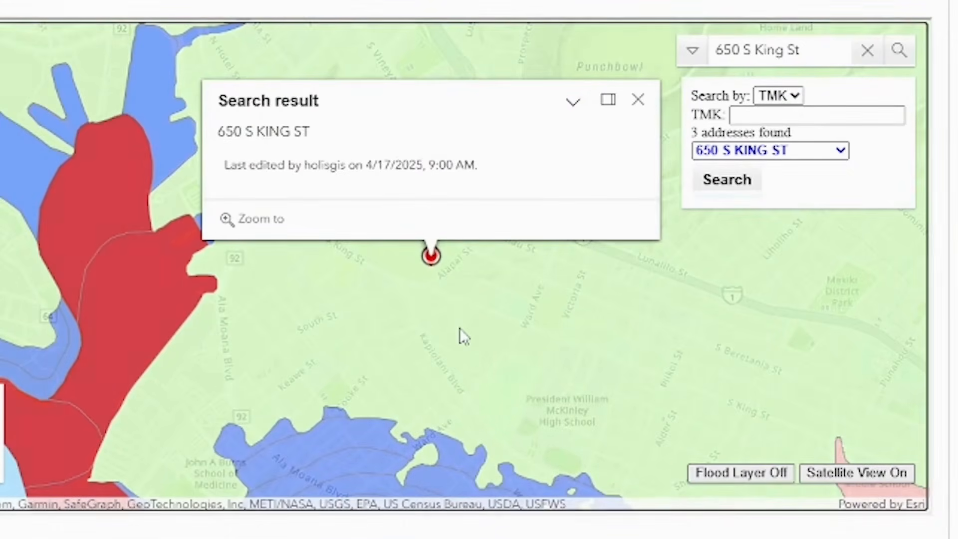
click(839, 475)
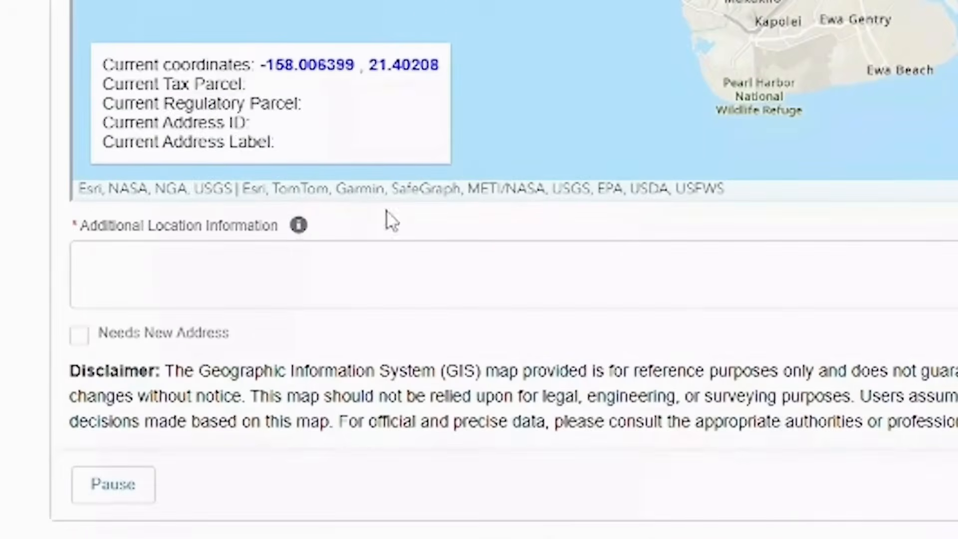
Enter N/A as the additional location information, mark Needs New Address, and proceed to the next section
click(299, 226)
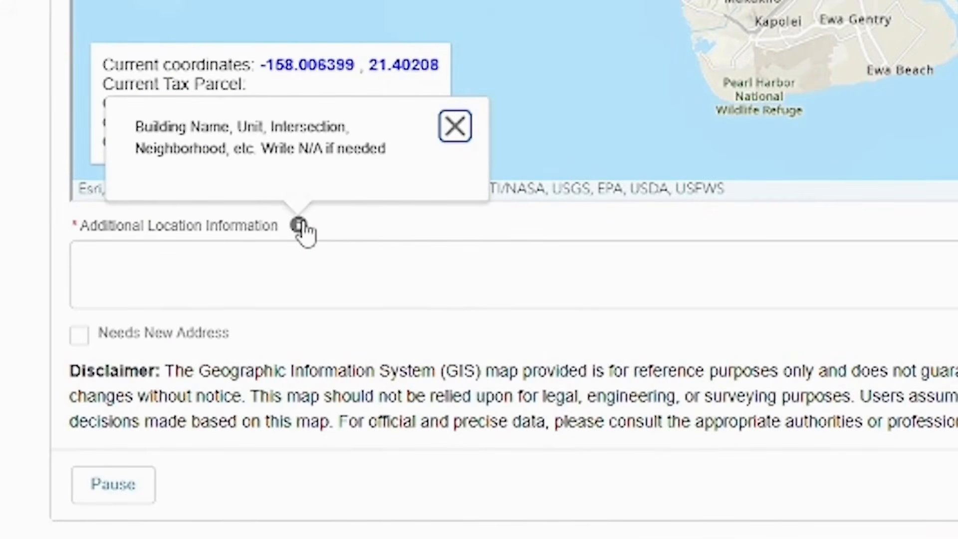
click(255, 267)
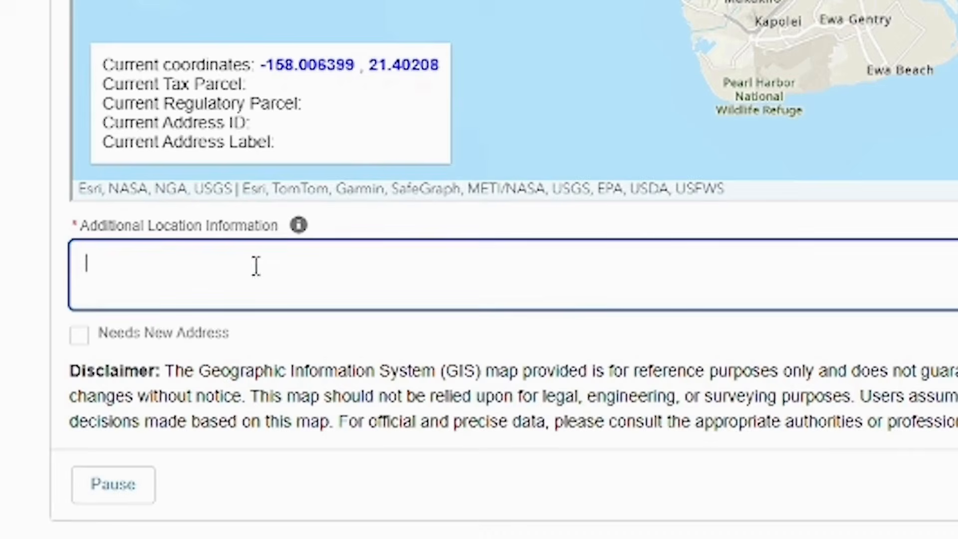
text(N/A)
click(83, 340)
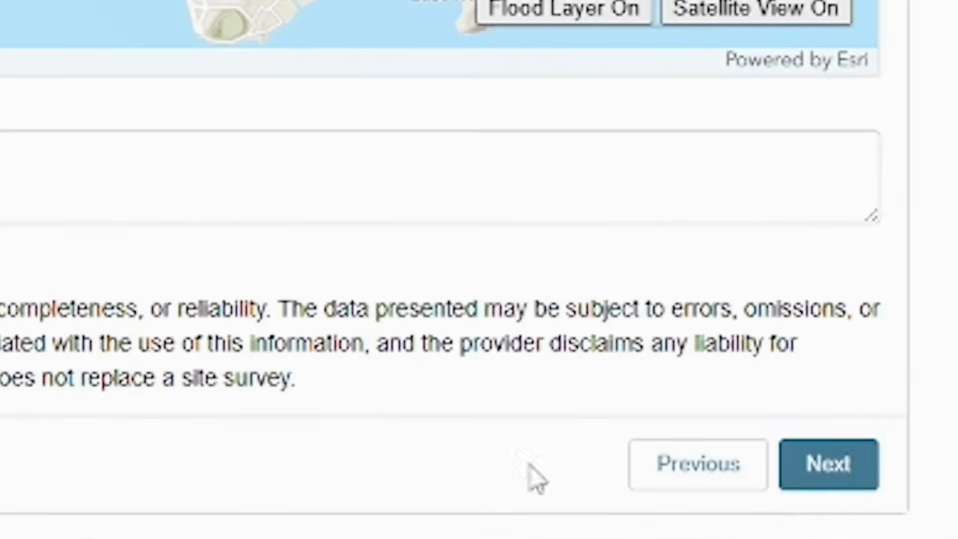
click(813, 483)
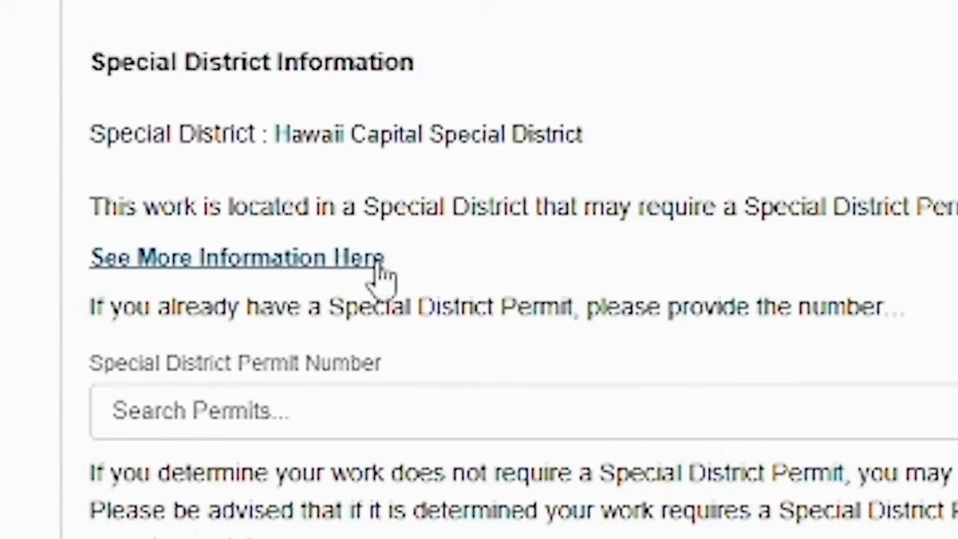
Examine the special district regulations for the Hawaii Capital Special District, leave the Special District Permit Number blank, and proceed to the next section
click(374, 262)
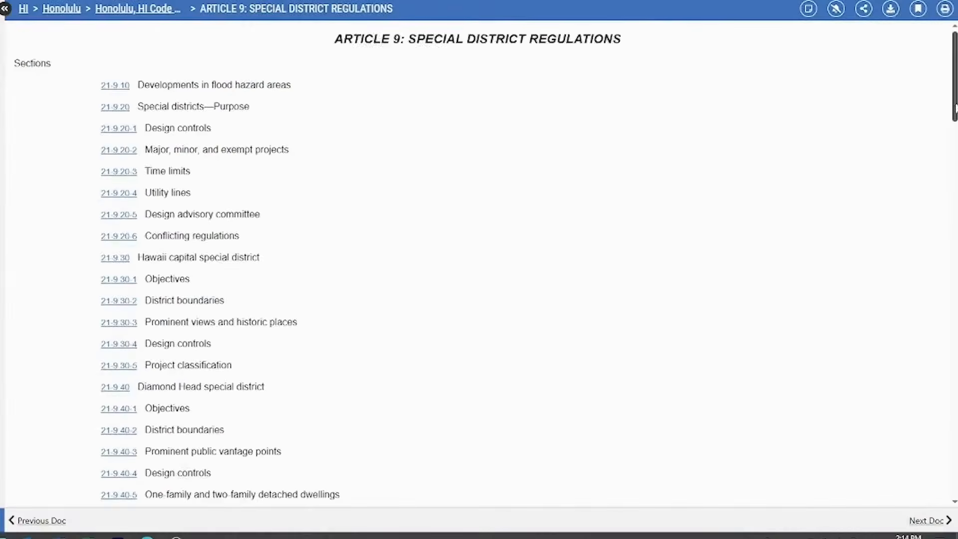
scroll(953, 131, down, 3)
drag(953, 131, 952, 207)
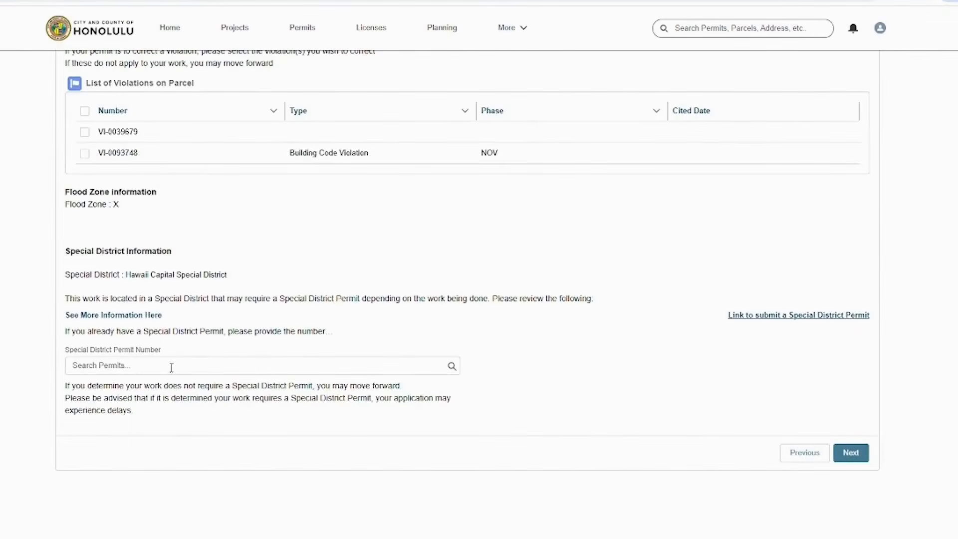
click(148, 367)
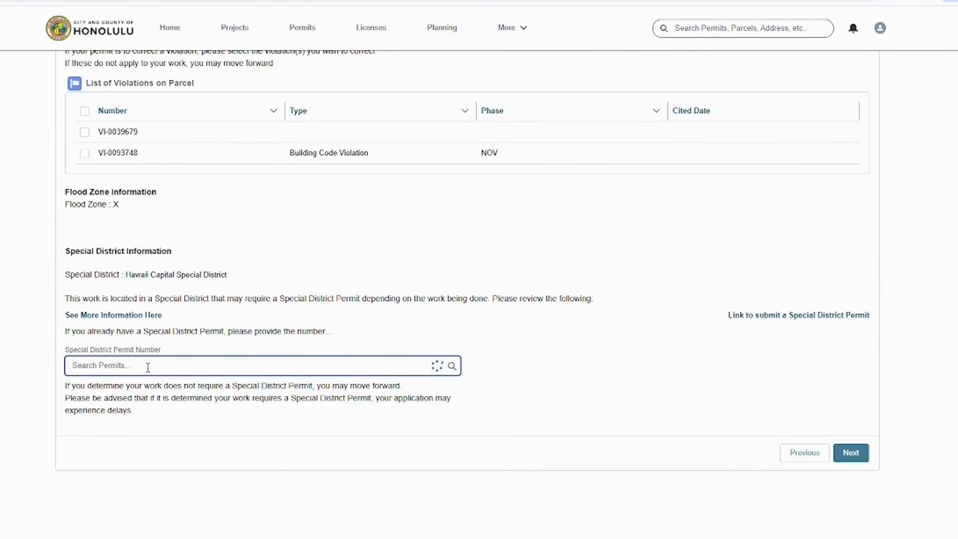
click(860, 463)
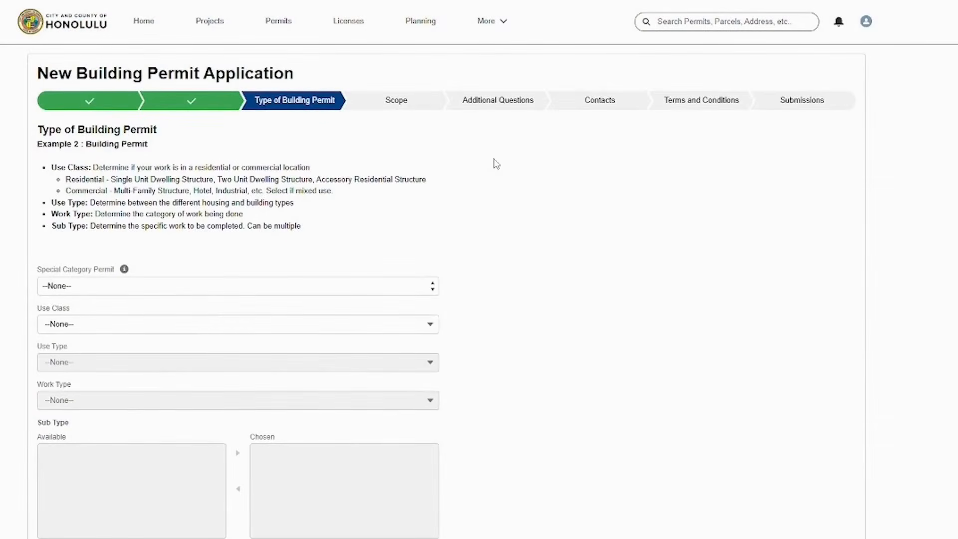
Keep the Special Category Permit at None and set the Use Class to Commercial
click(394, 286)
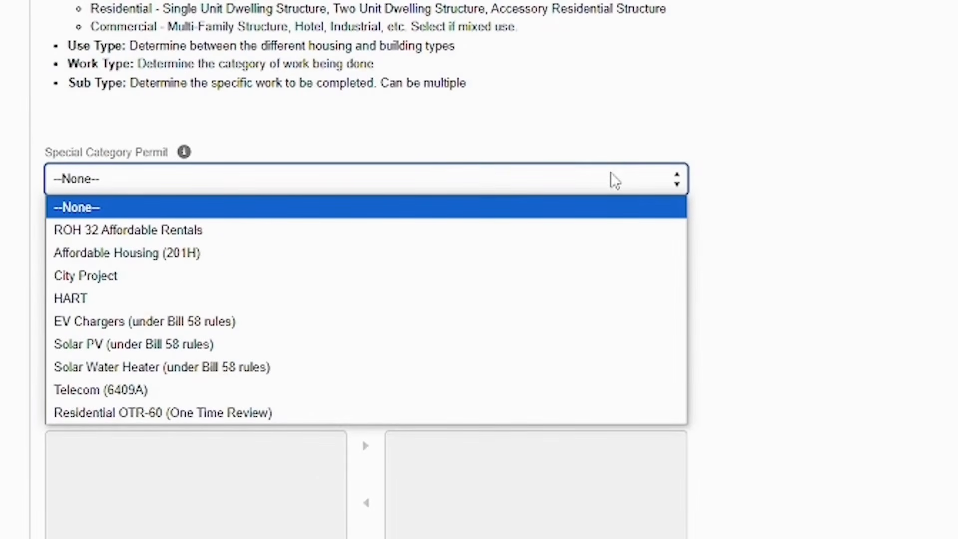
click(609, 204)
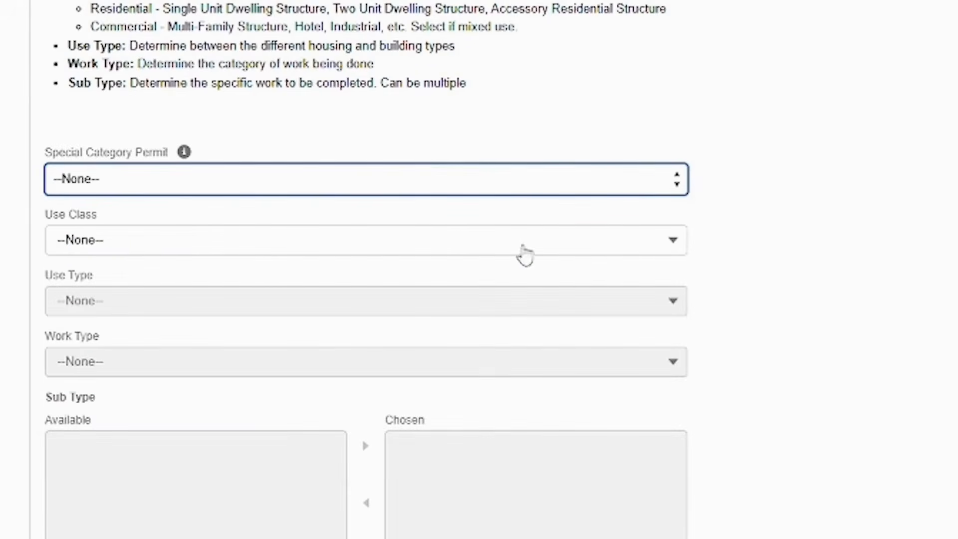
click(503, 247)
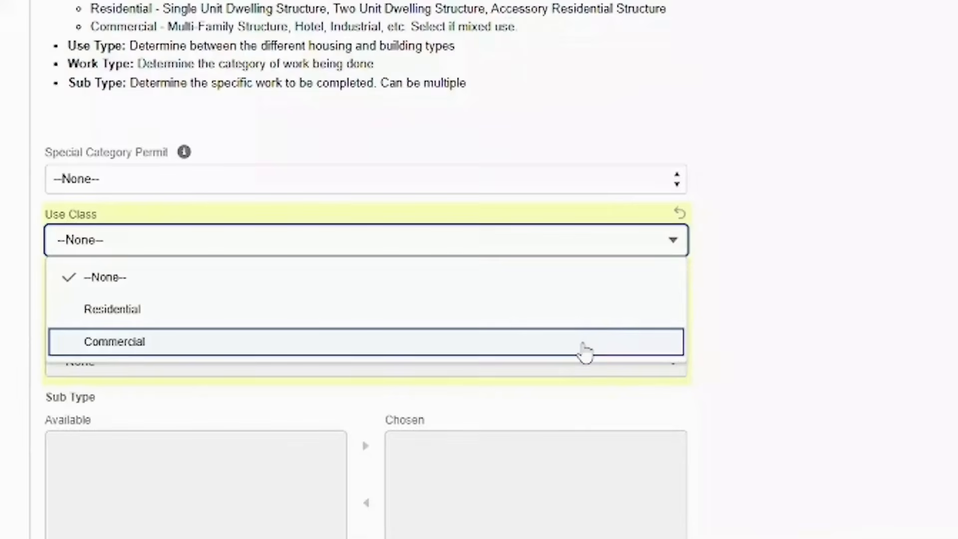
click(585, 350)
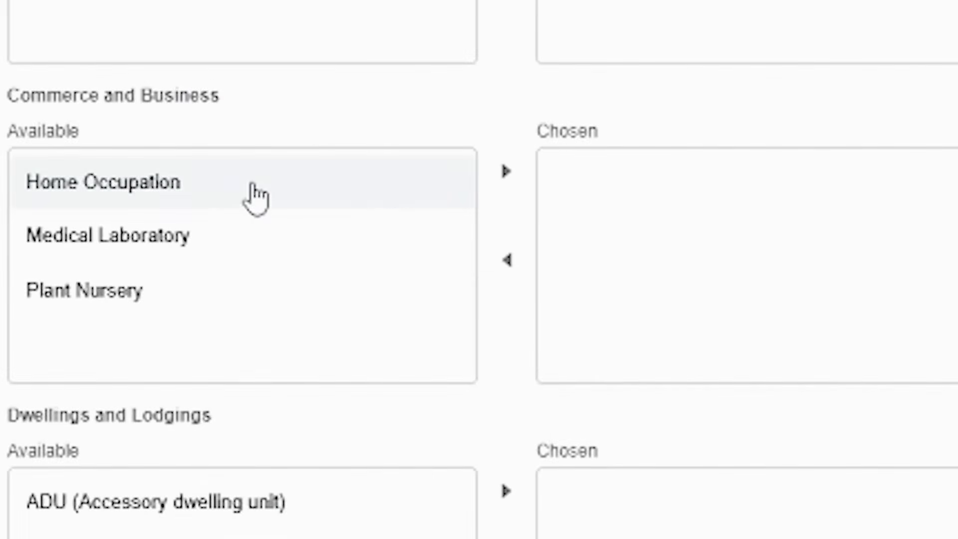
Add Home Occupation to the chosen Commerce and Business land uses, and move it back to the available ones
click(255, 194)
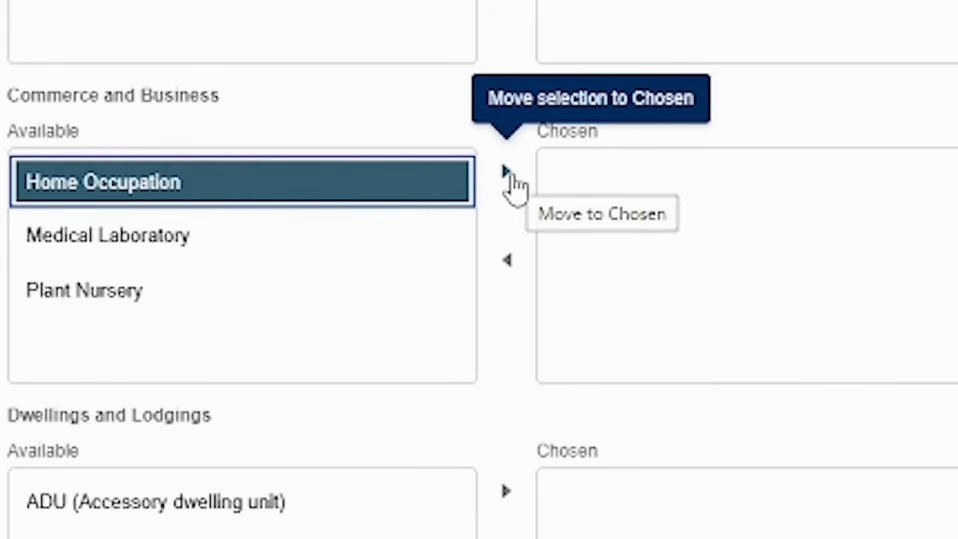
click(506, 172)
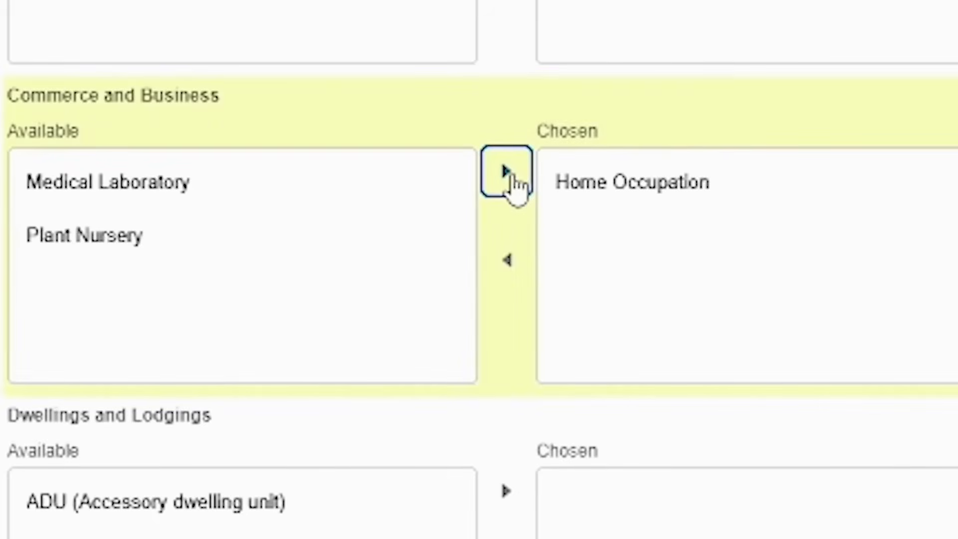
click(741, 200)
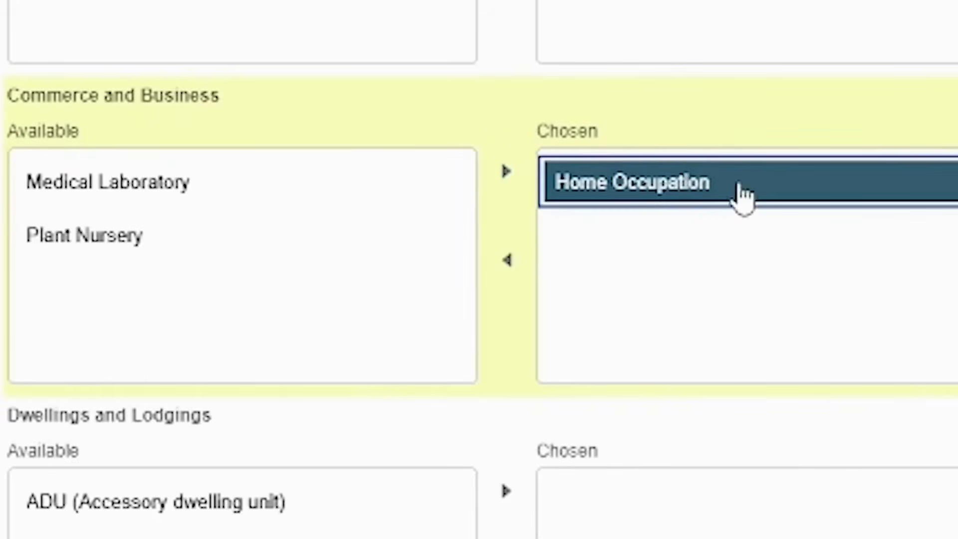
click(509, 262)
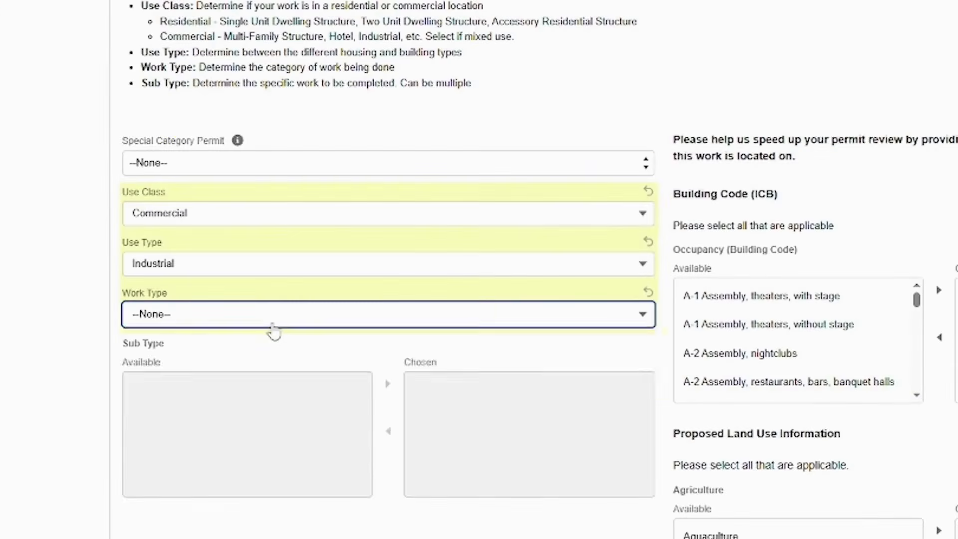
Set the Work Type to Alteration for the industrial use, and choose Air Conditioning and Bathroom/Kitchen Renovation as sub types
click(273, 325)
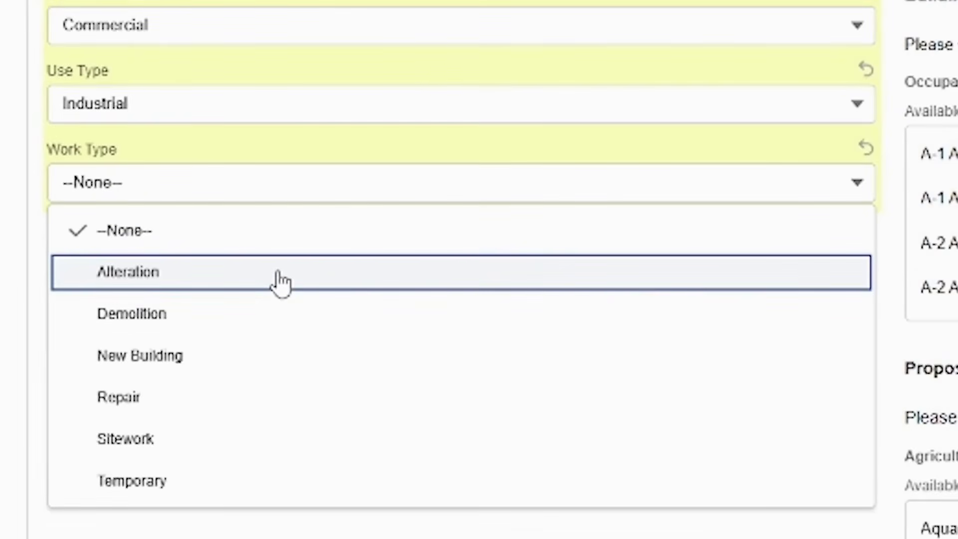
click(281, 274)
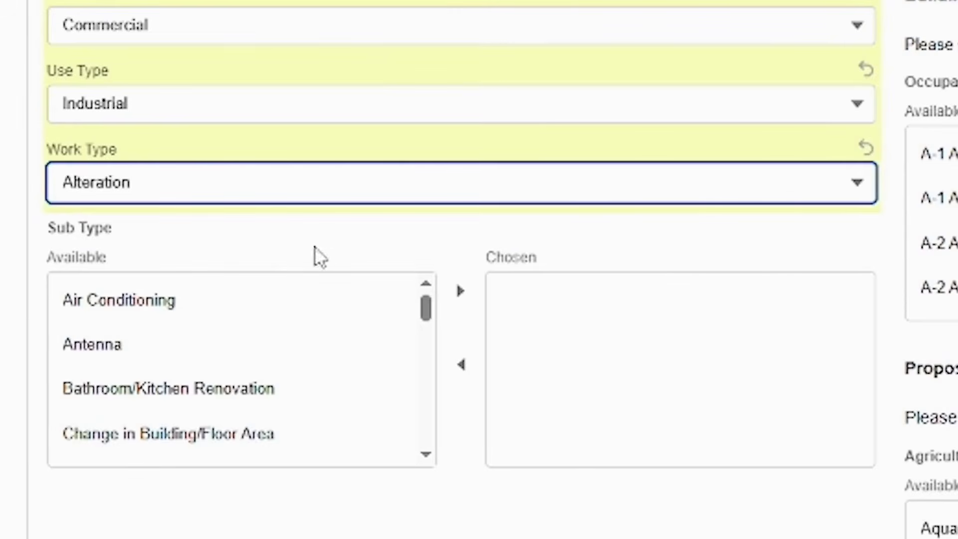
click(426, 309)
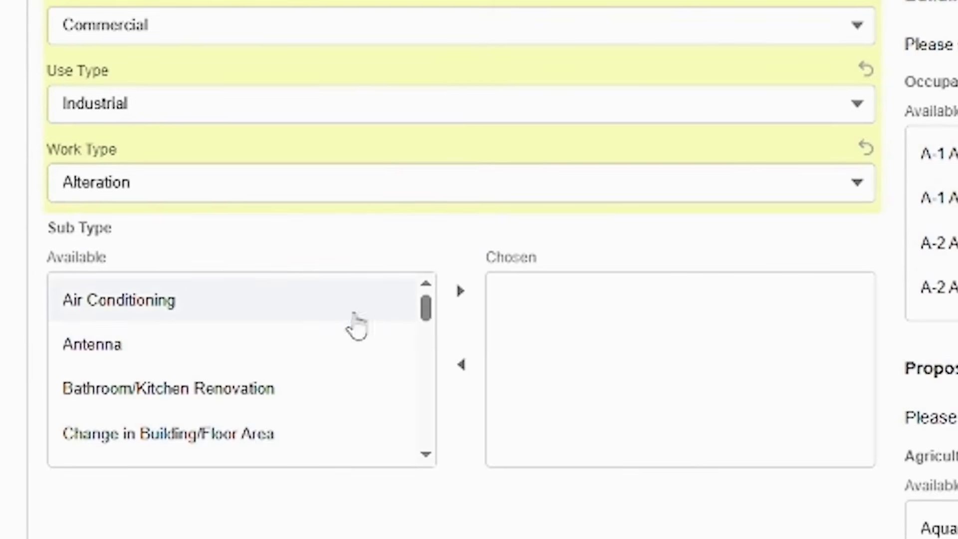
click(320, 315)
click(460, 294)
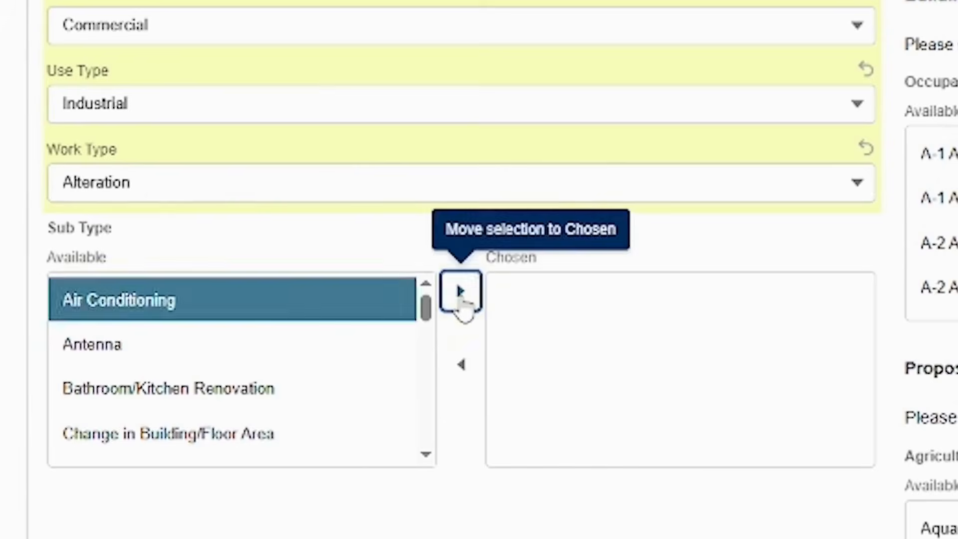
click(381, 359)
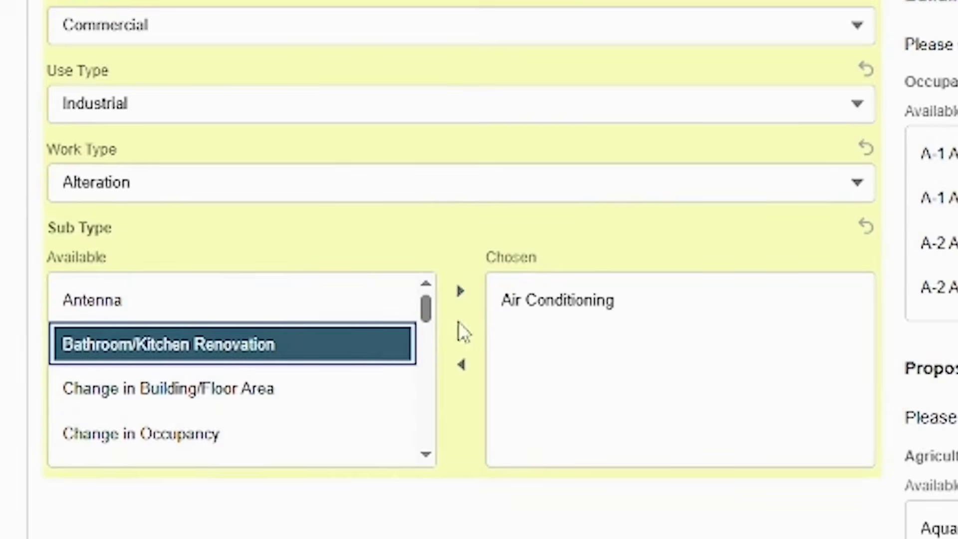
click(461, 300)
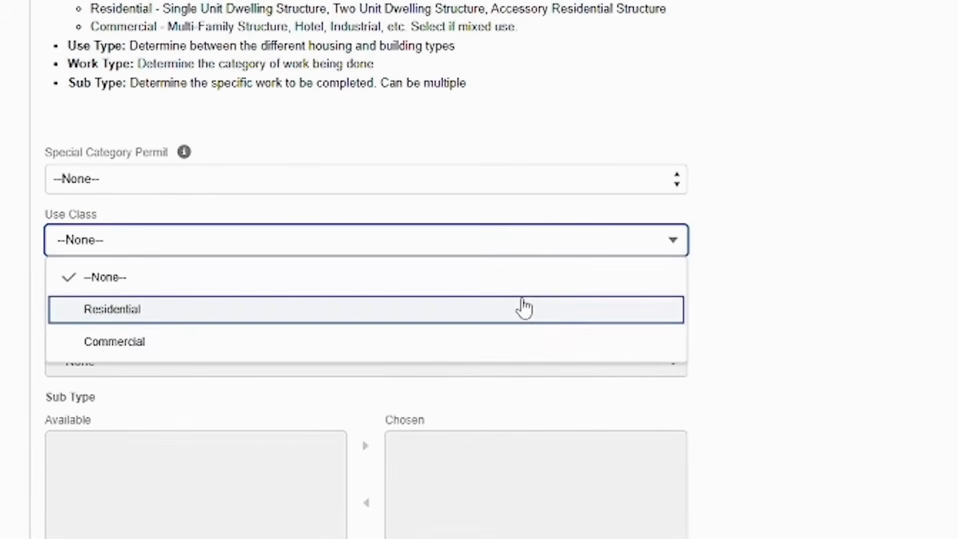
Set the Use Class to Residential and the Use Type to Single-Unit Dwelling, and open the Work Type options
click(551, 312)
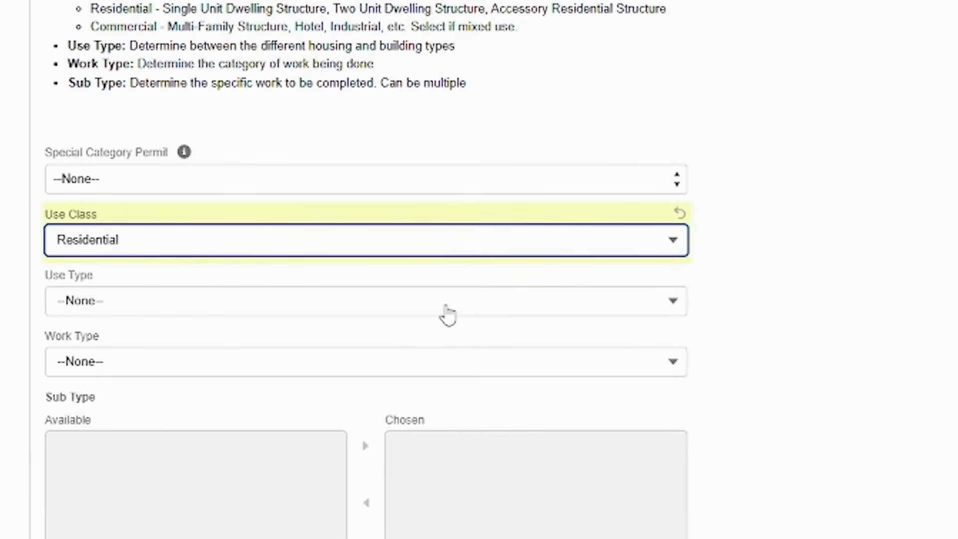
click(448, 302)
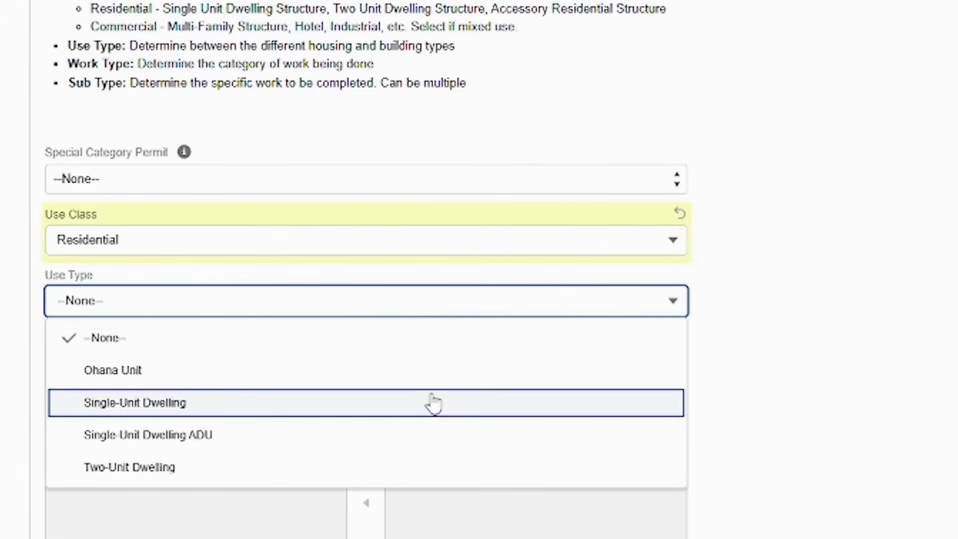
click(433, 413)
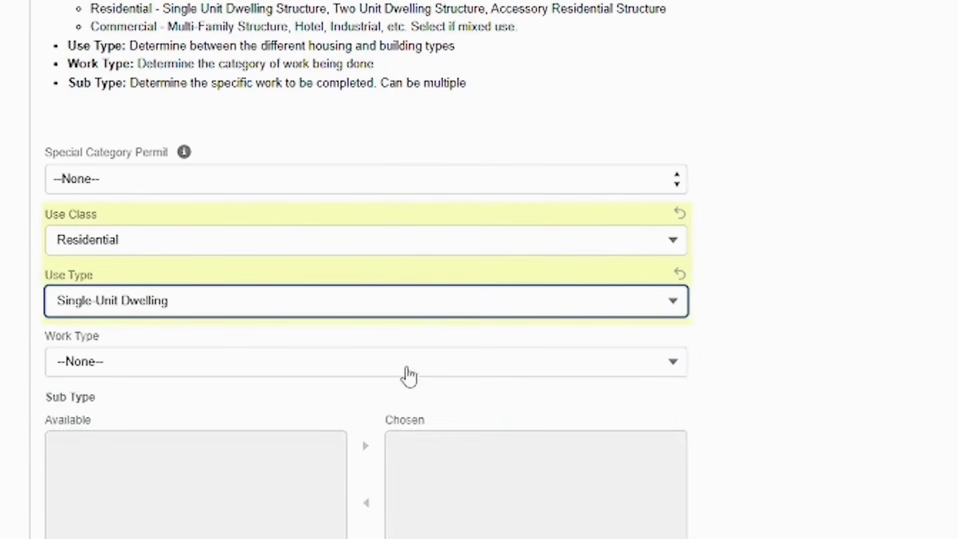
click(408, 372)
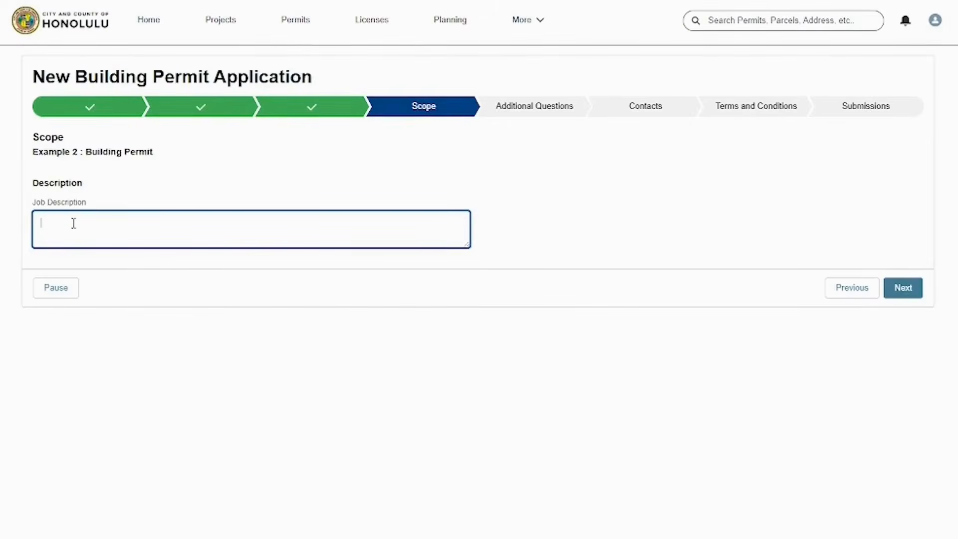
Enter Example as the job description in the Scope section
text(Exam)
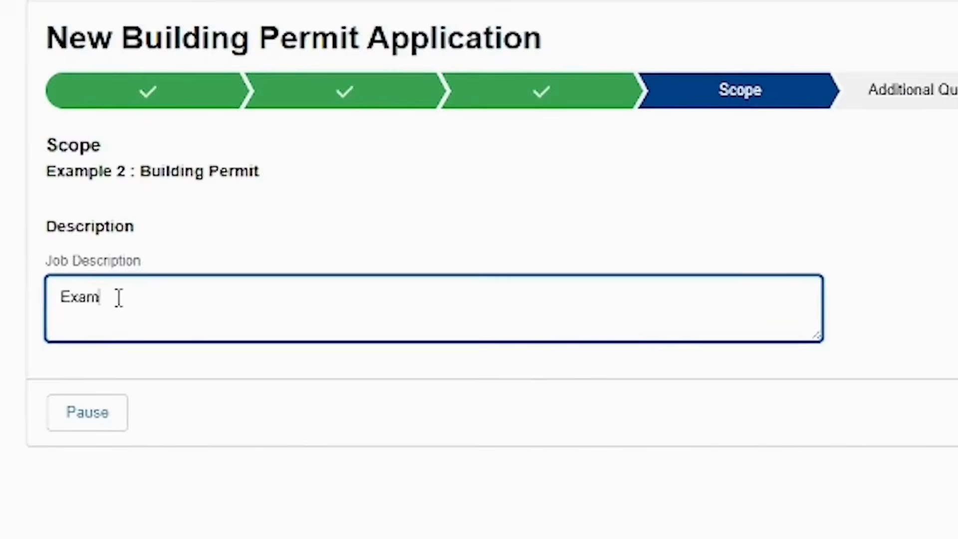
text(ple)
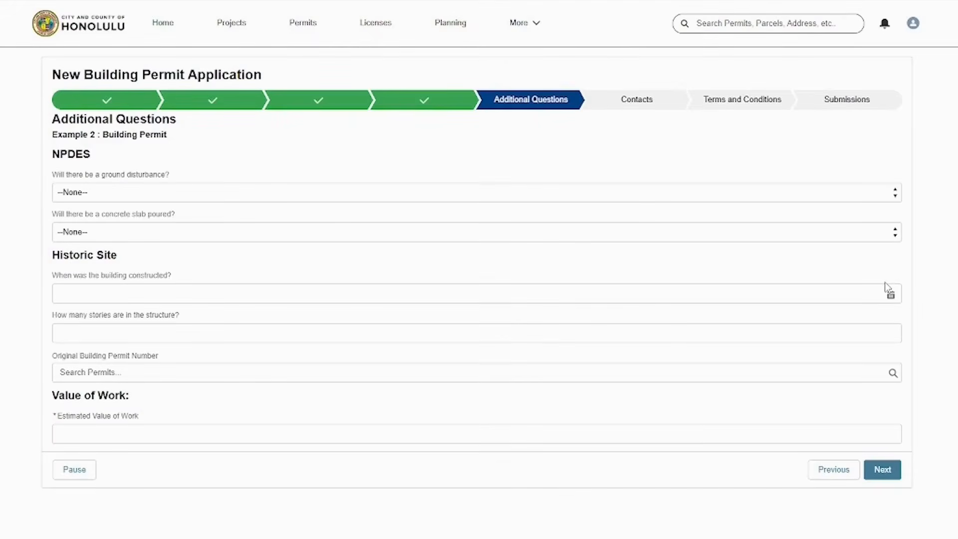
Answer No to the ground disturbance and concrete slab questions, and set the Estimated Value of Work to 5000
click(68, 194)
click(84, 240)
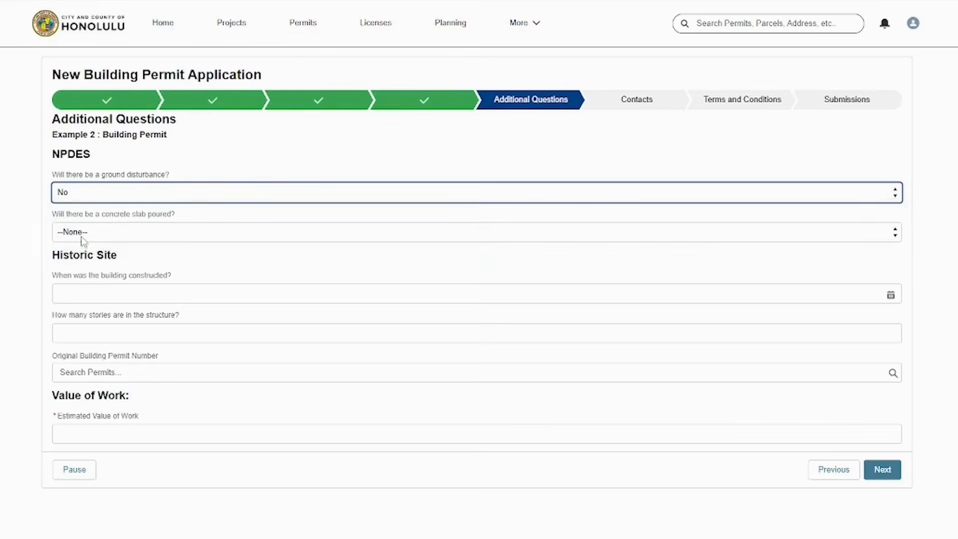
click(84, 238)
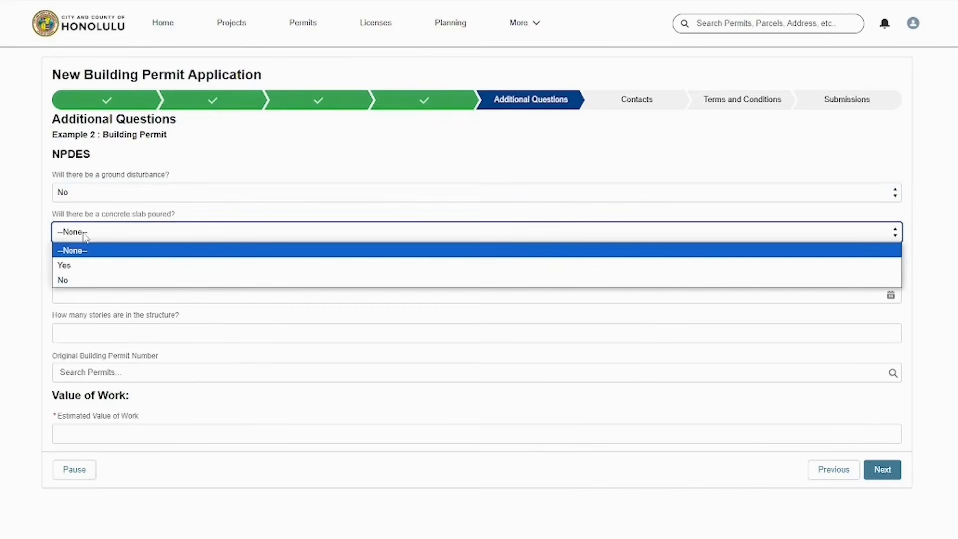
click(91, 281)
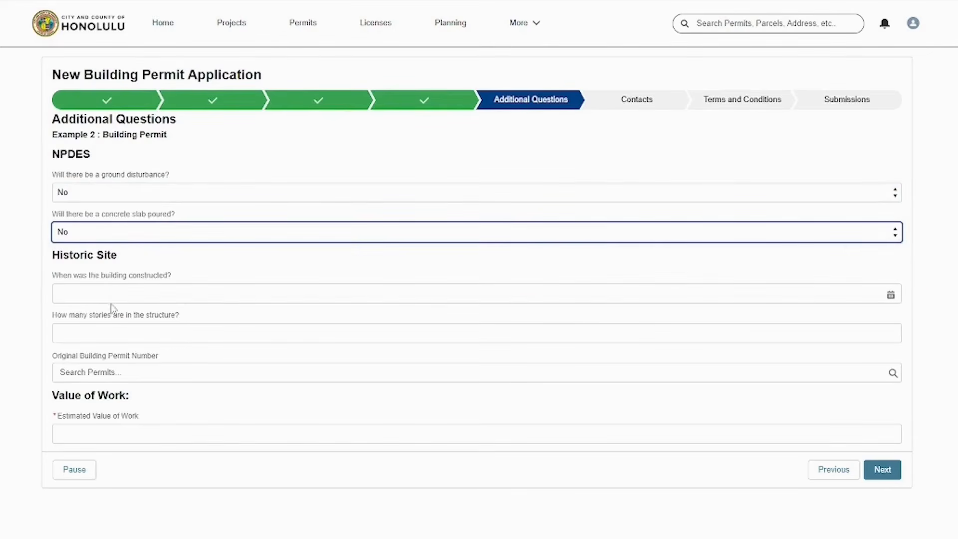
click(90, 439)
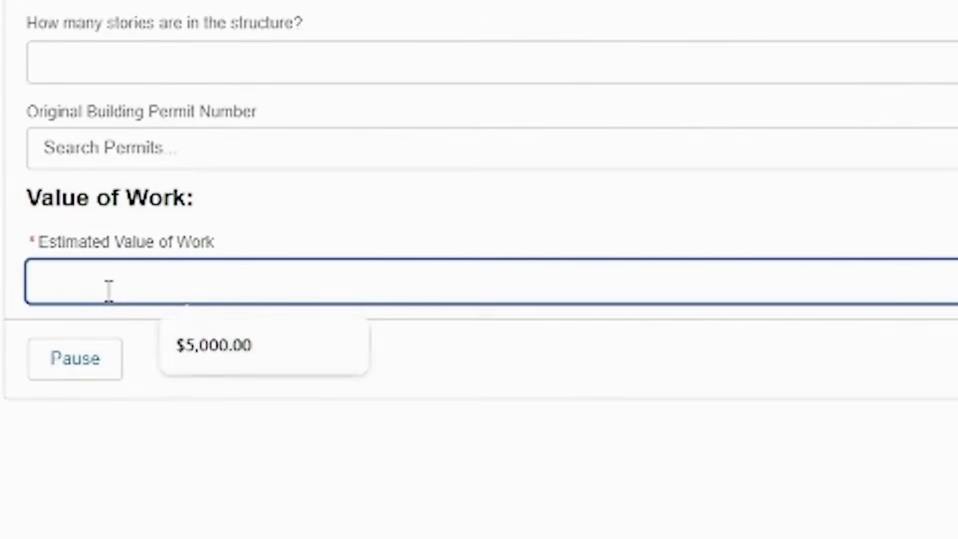
text($5000)
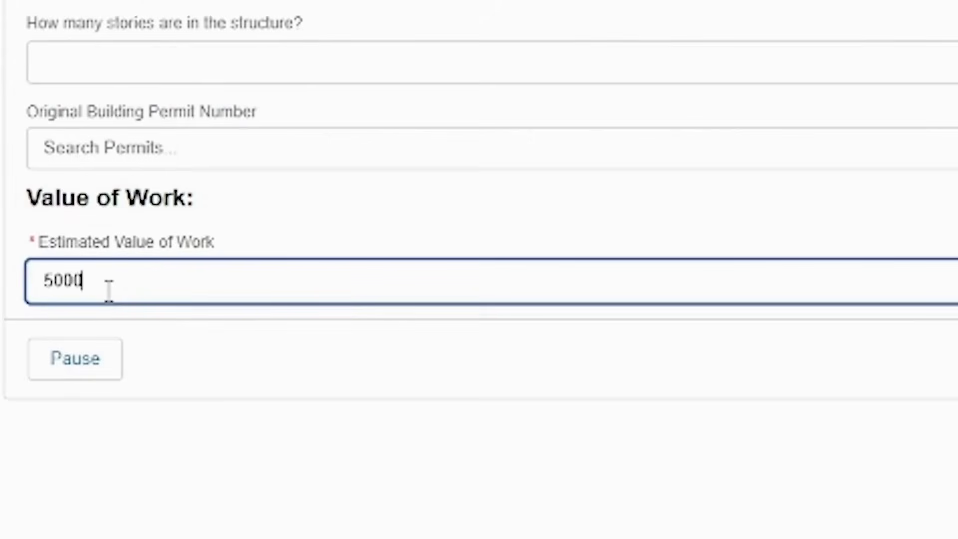
click(155, 322)
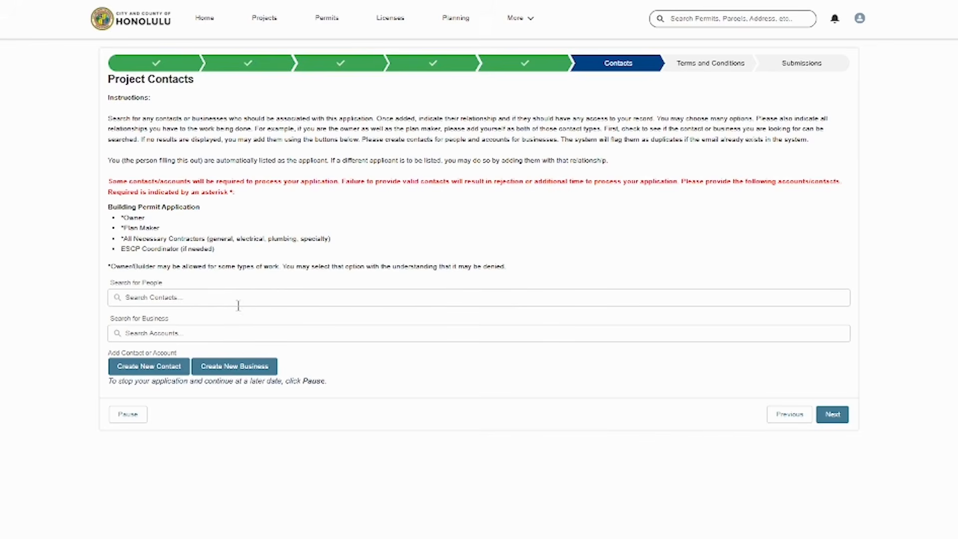
View the new contact form, return to the project contacts, and open the new business form
click(166, 378)
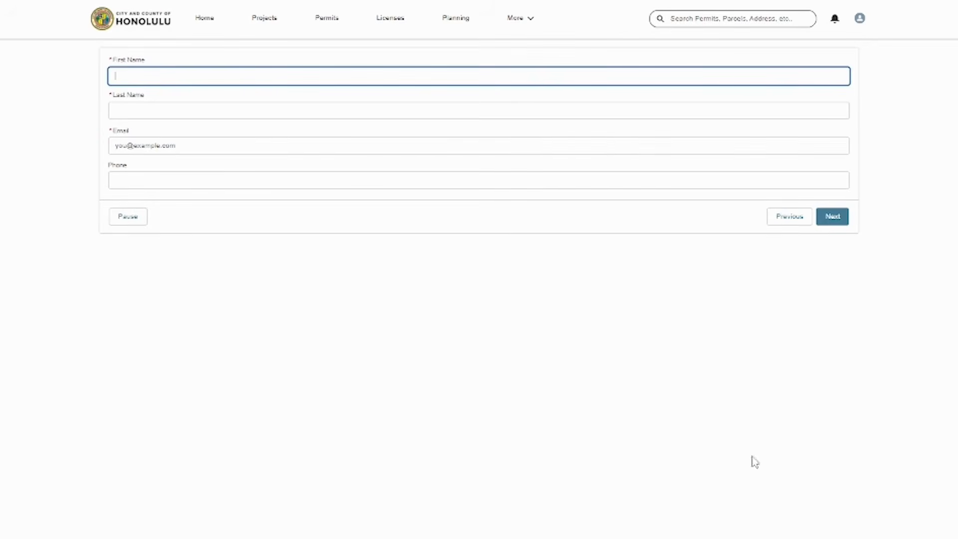
click(790, 218)
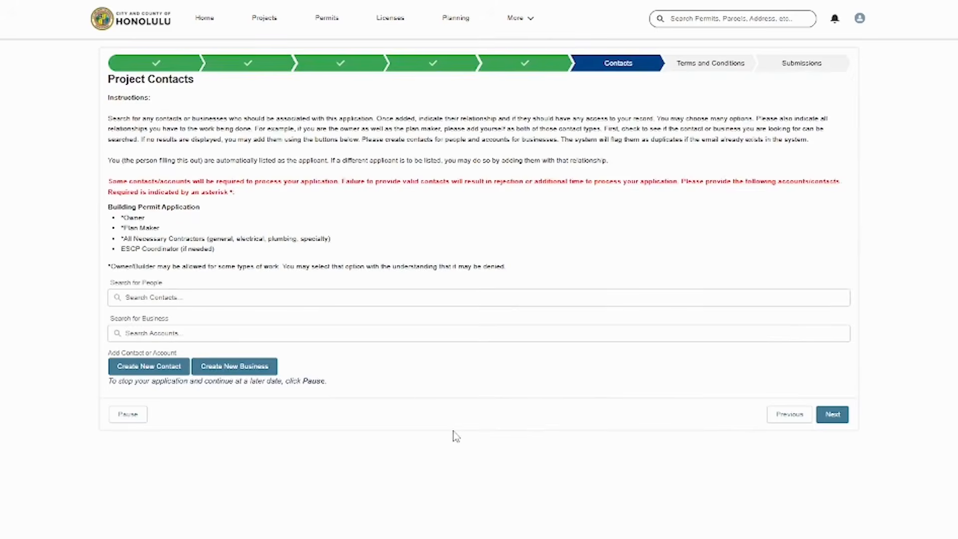
click(264, 381)
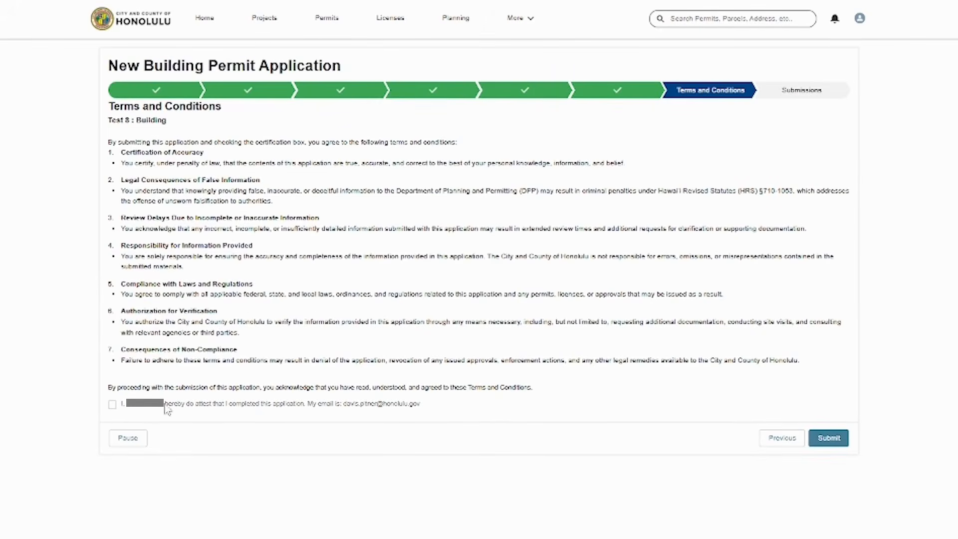
Attest to completing the application under the Terms and Conditions, submit it, and confirm the information review
click(114, 405)
click(842, 442)
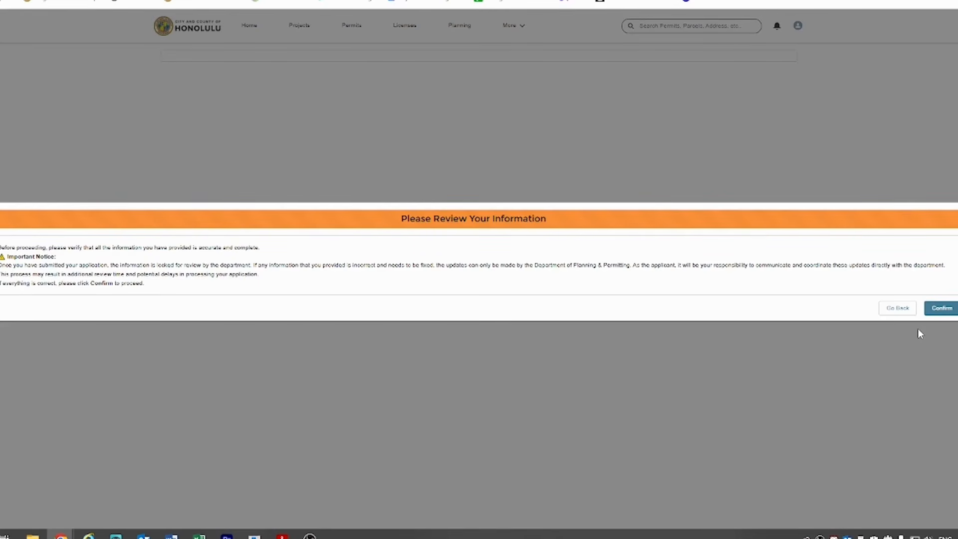
click(941, 308)
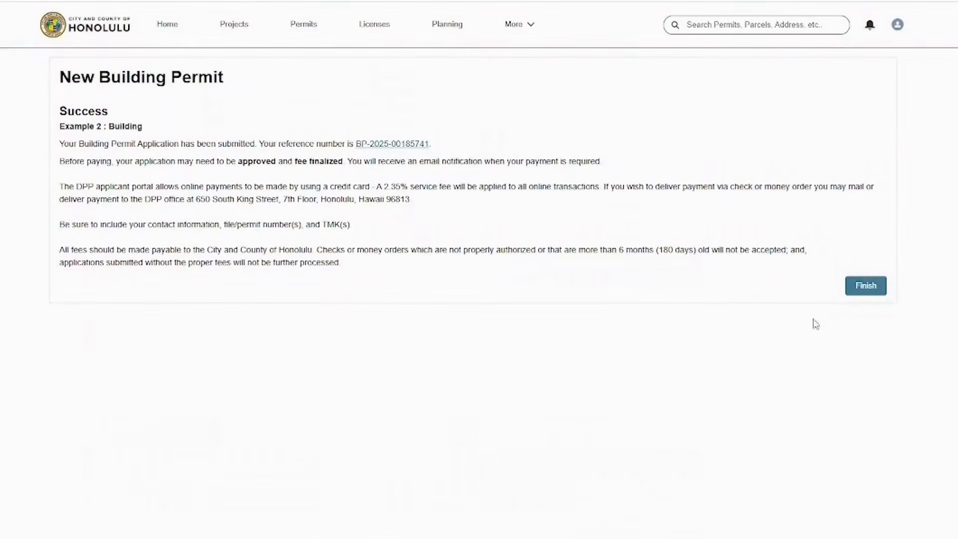
Finish the building permit application and open the Applicant Upload Task from the newest ProjectDox task notification's permit record
click(851, 294)
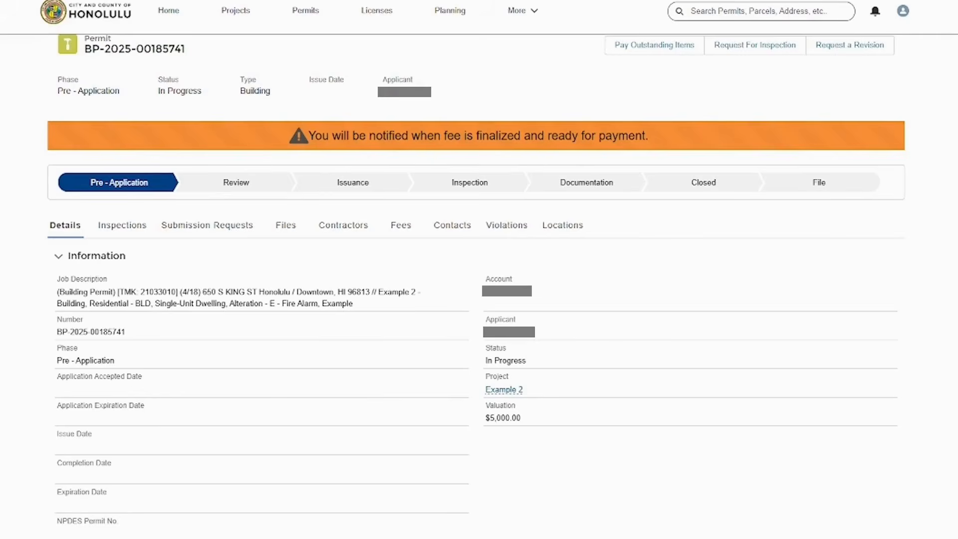
click(875, 11)
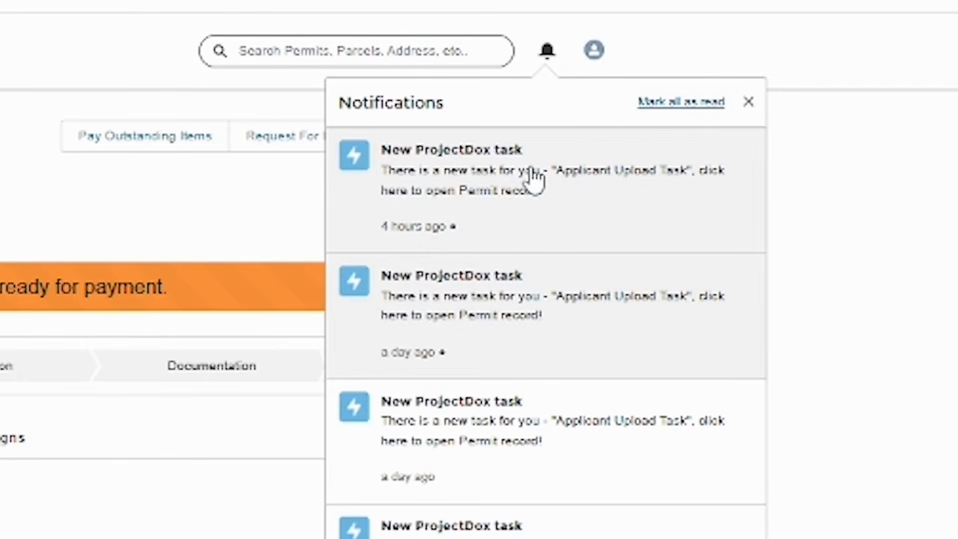
click(533, 177)
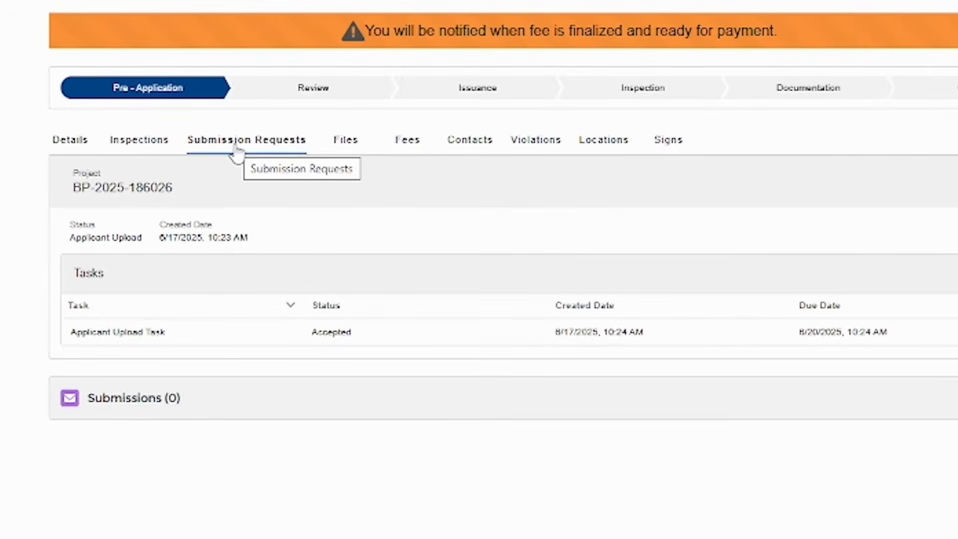
click(134, 337)
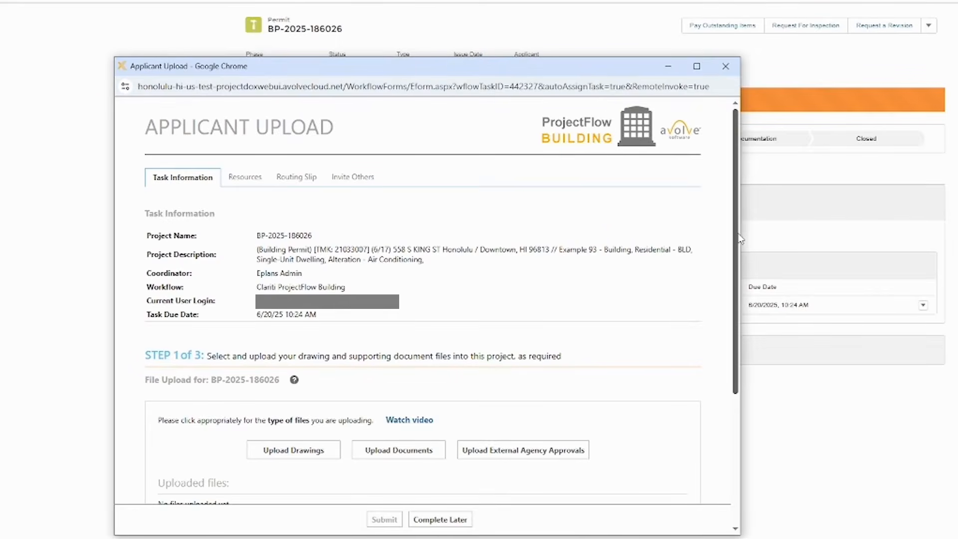
Confirm that all required drawings and/or documents have been uploaded, and submit the Applicant Upload task
scroll(160, 450, down, 4)
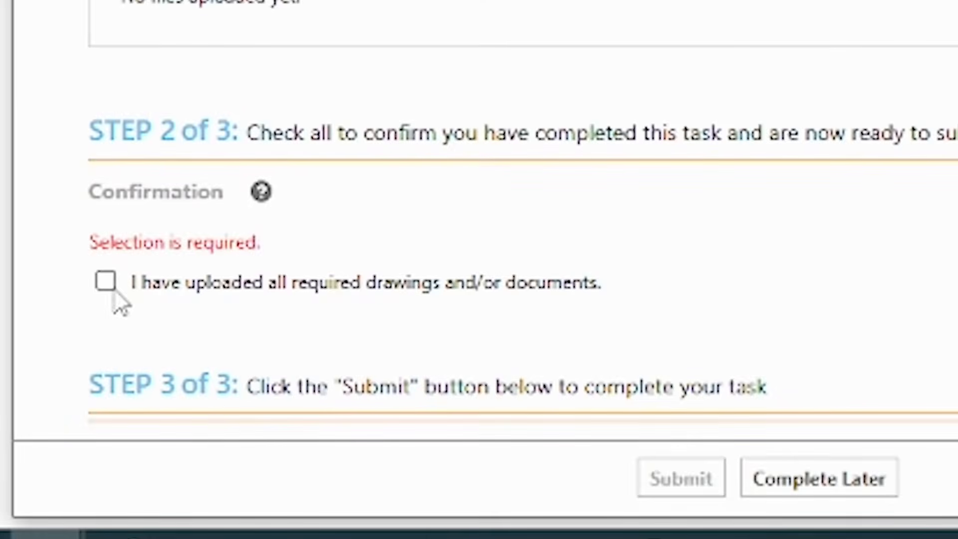
click(106, 282)
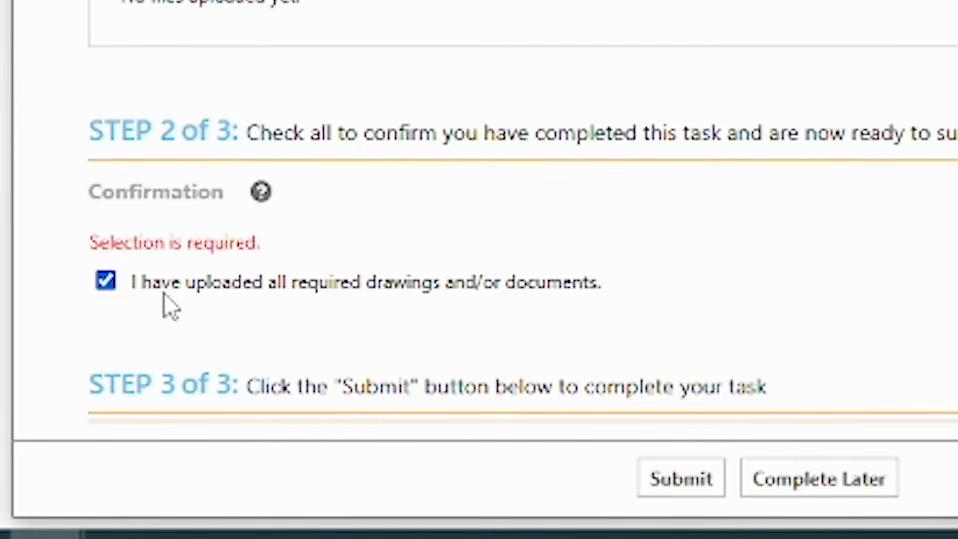
click(698, 480)
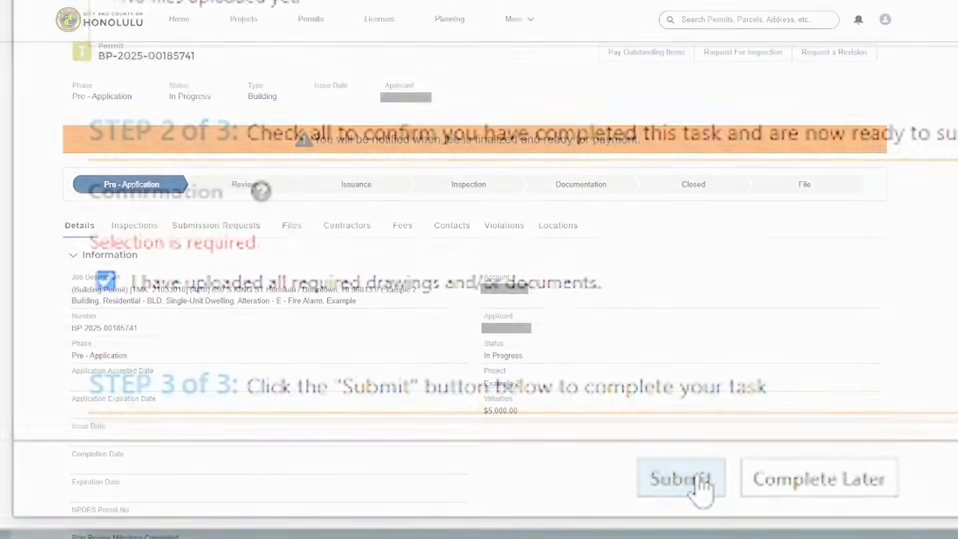